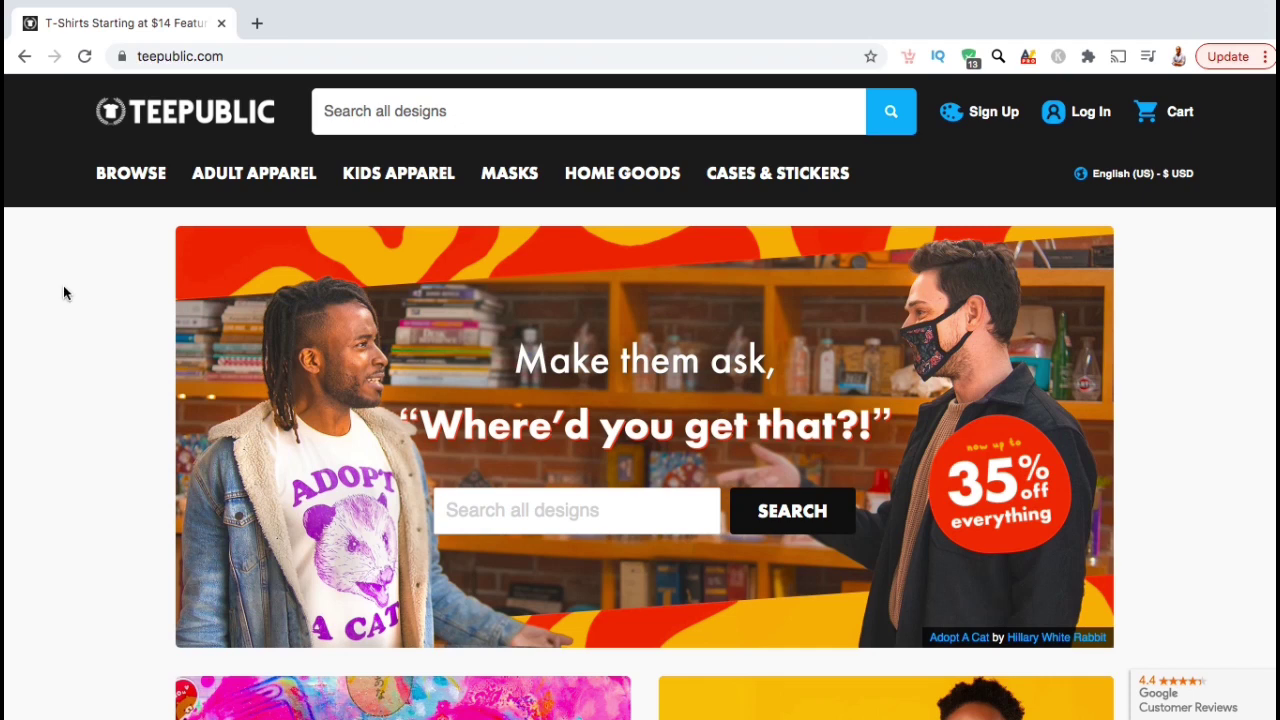
Step: Sign up for a new TeePublic account using autofilled details and a confirmed password
mouse_move(217, 180)
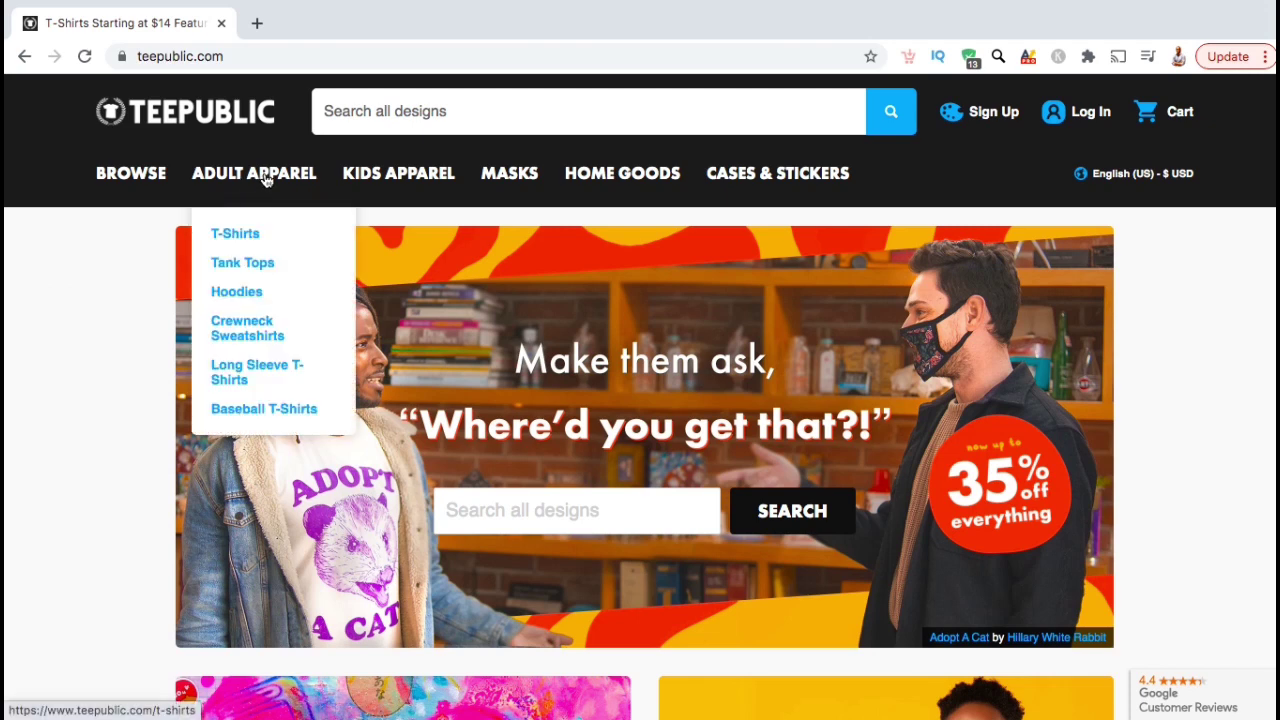
mouse_move(357, 188)
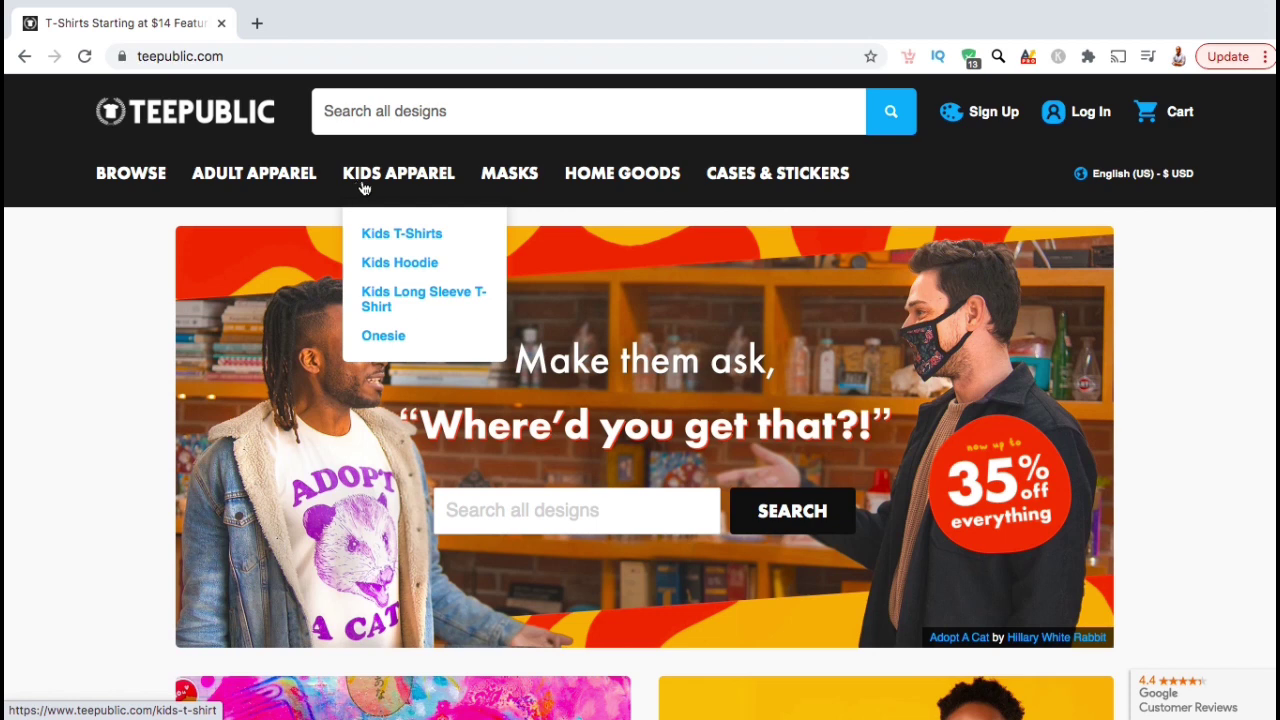
mouse_move(498, 188)
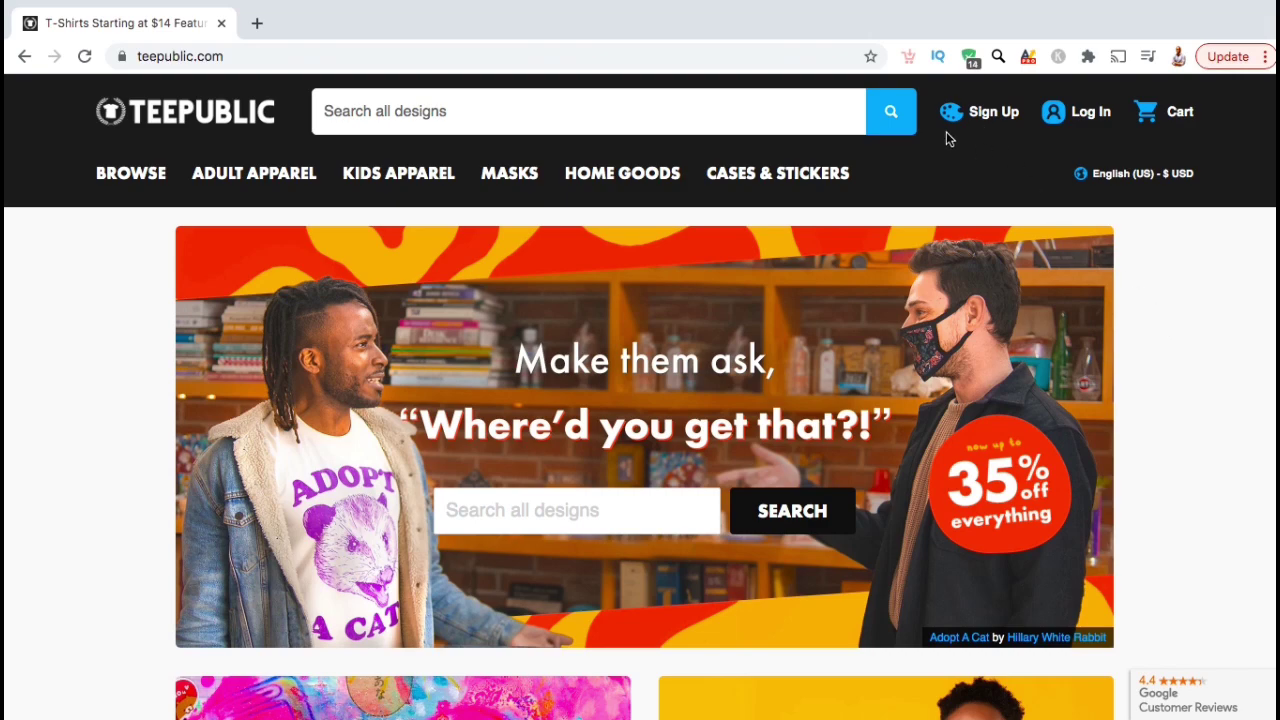
left_click(978, 114)
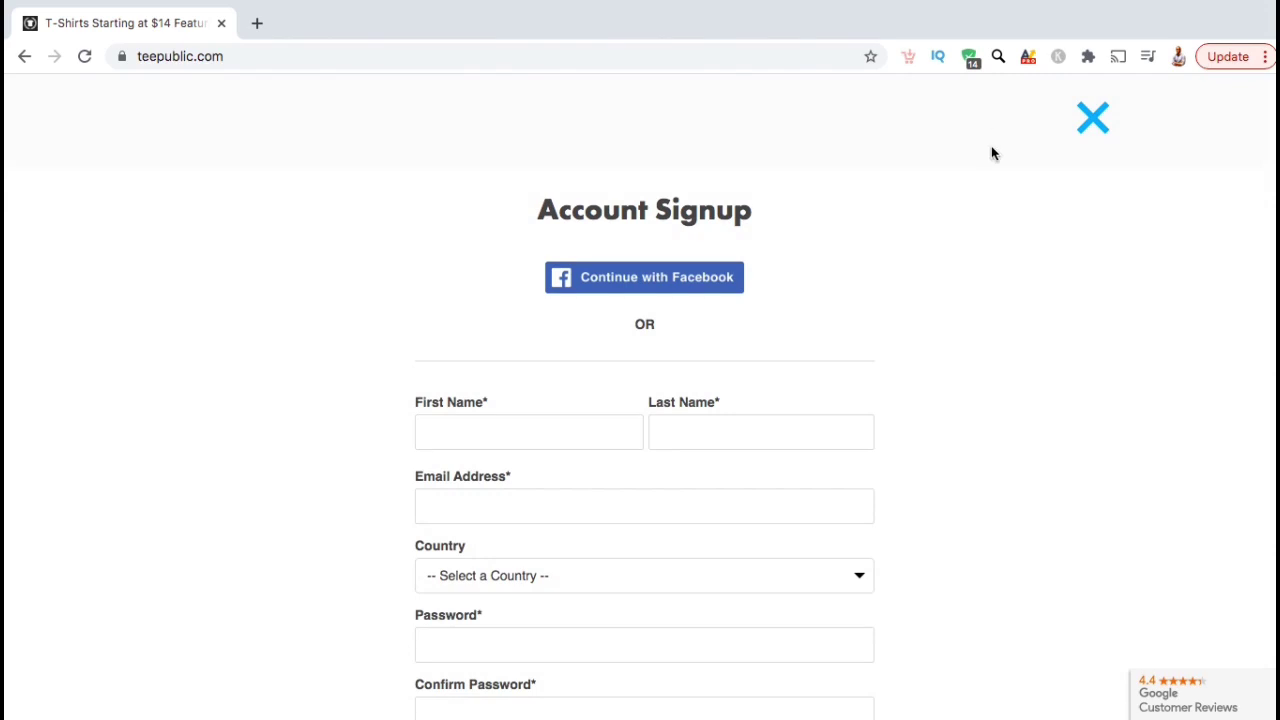
scroll(1026, 253, "down", 1)
scroll(1025, 253, "down", 3)
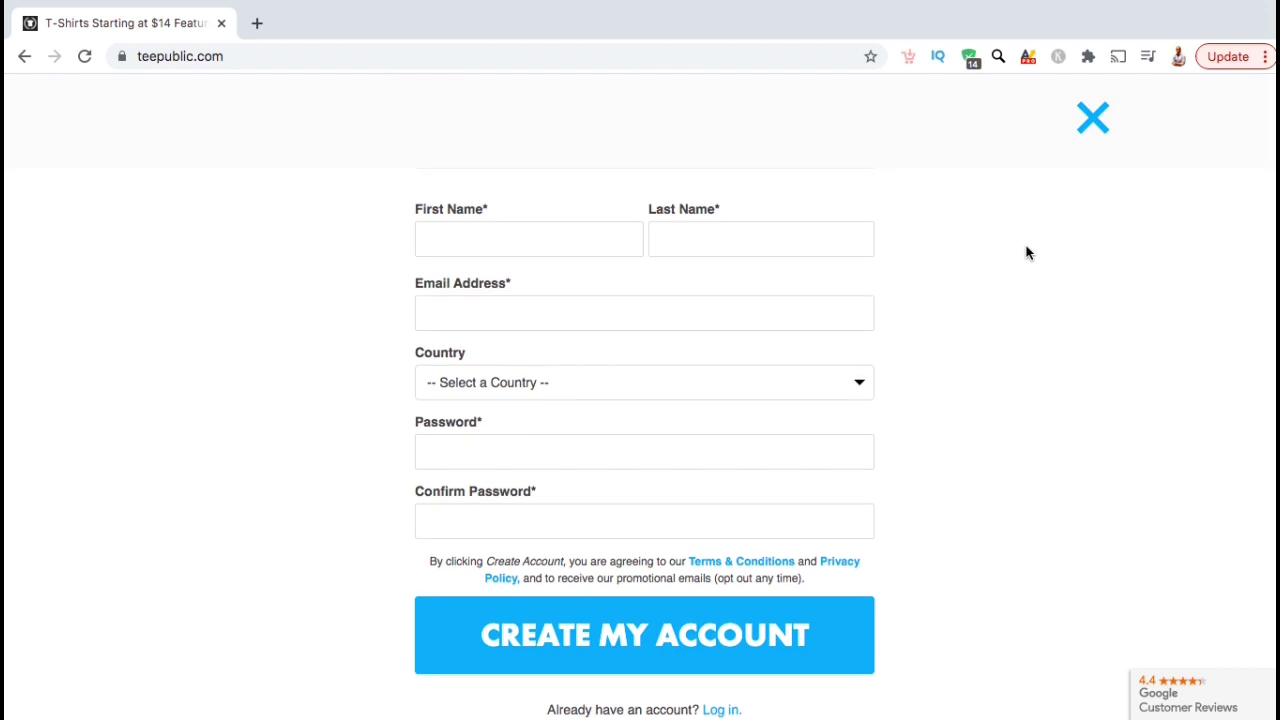
left_click(610, 247)
left_click(613, 532)
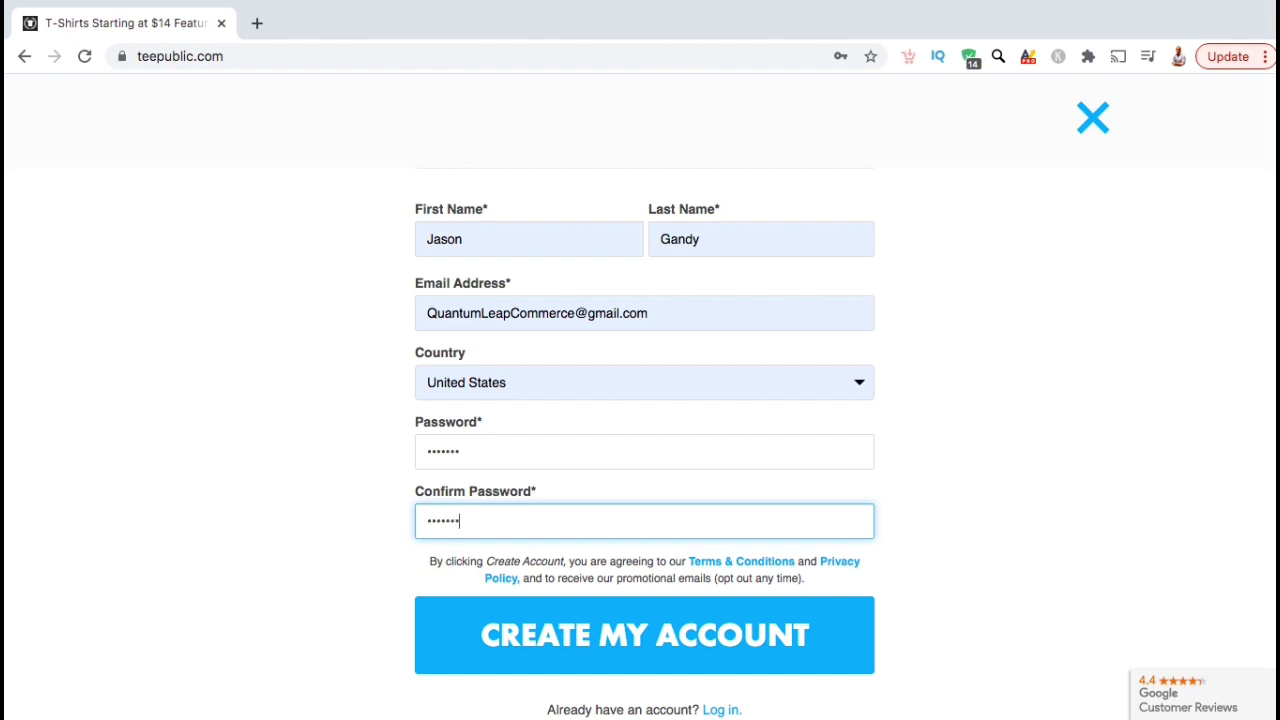
left_click(608, 648)
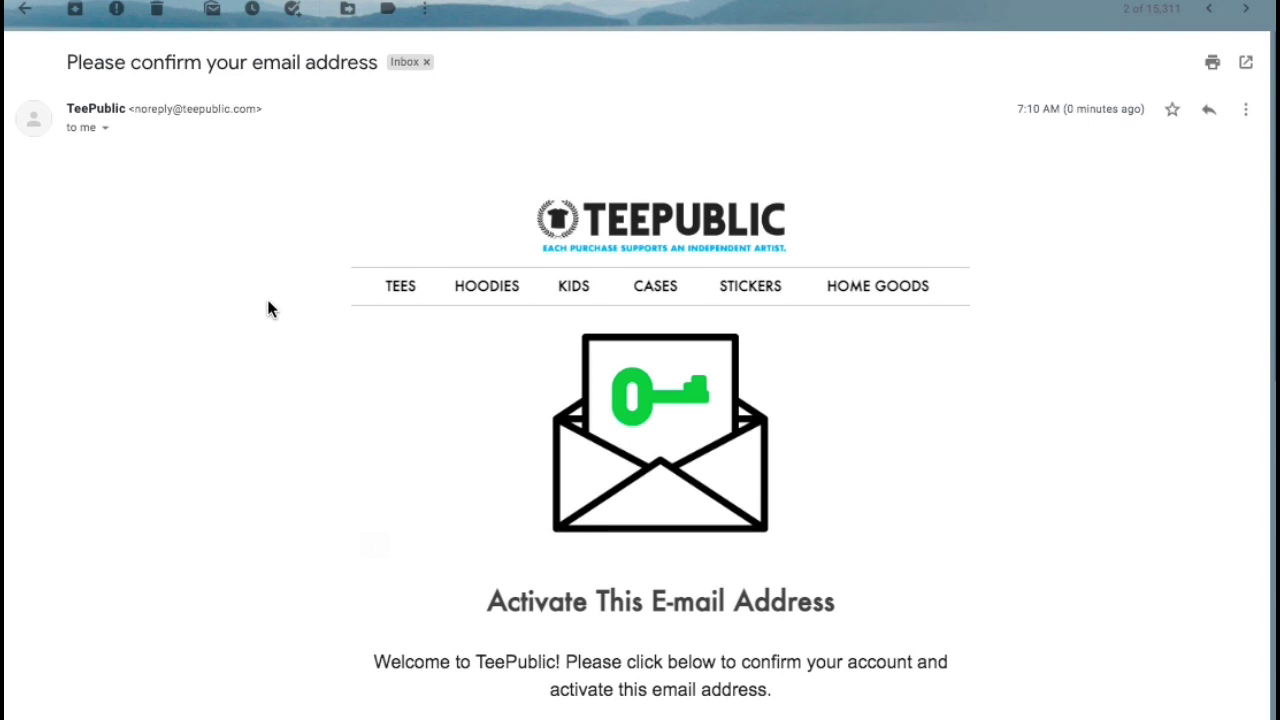
Step: Activate the account with the Activate Now link in the TeePublic confirmation email
scroll(268, 302, "down", 3)
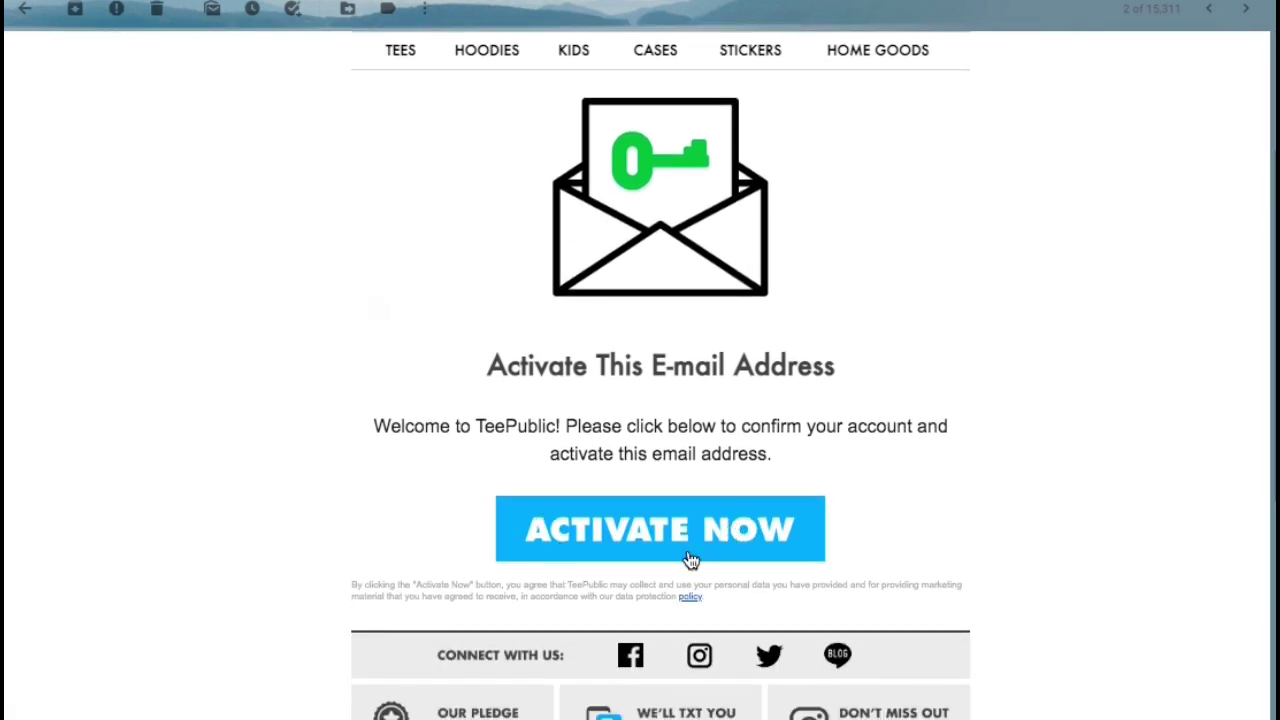
left_click(638, 532)
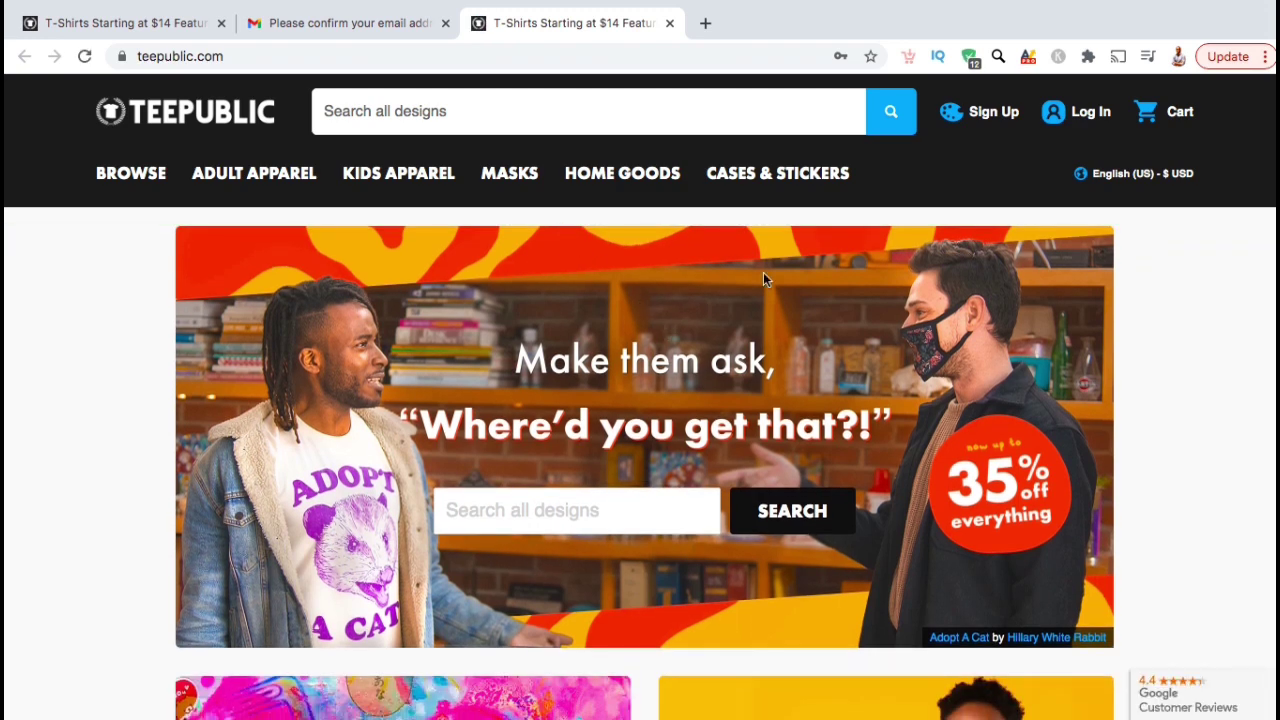
Step: Log in with autofilled credentials and bring up the My Account menu
mouse_move(1053, 135)
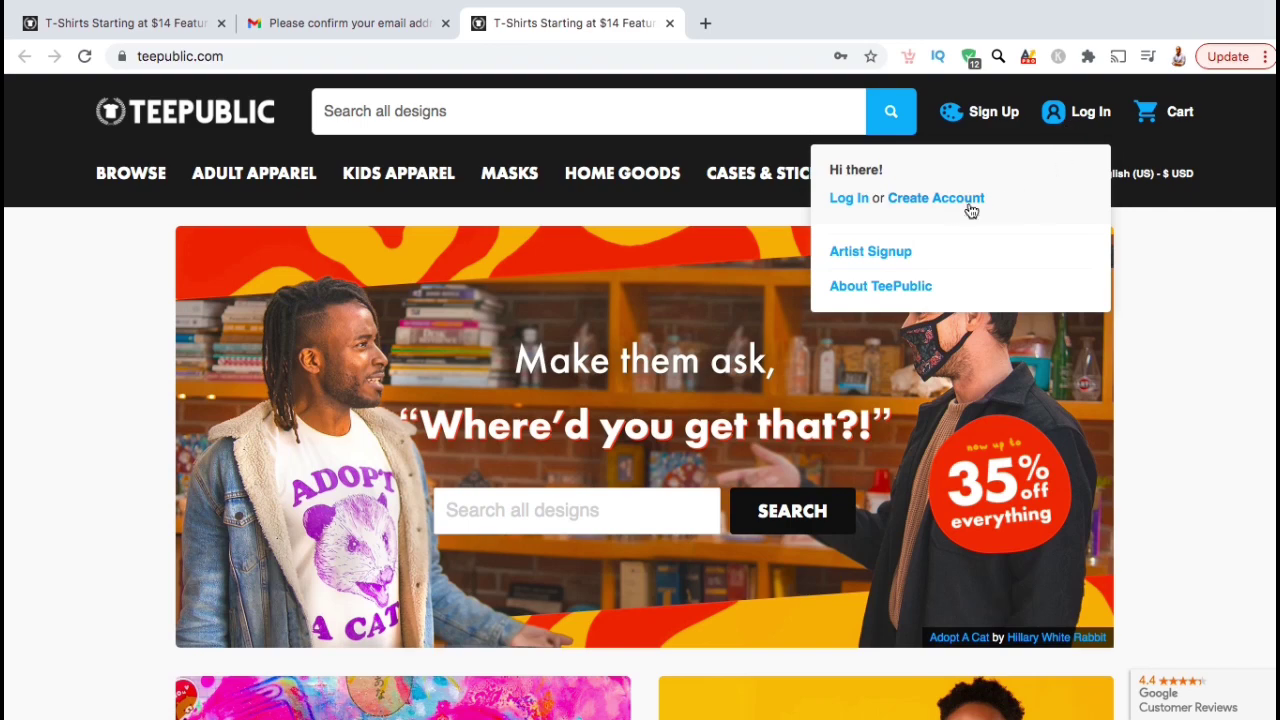
left_click(848, 199)
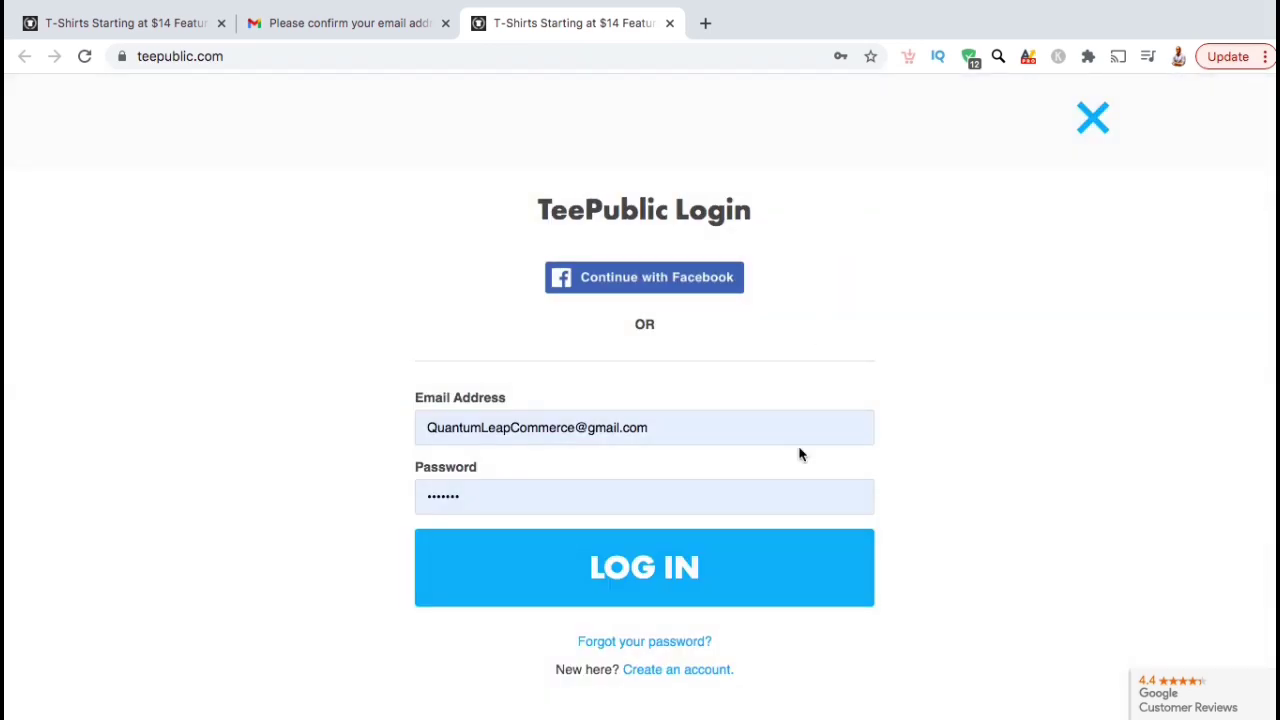
left_click(750, 562)
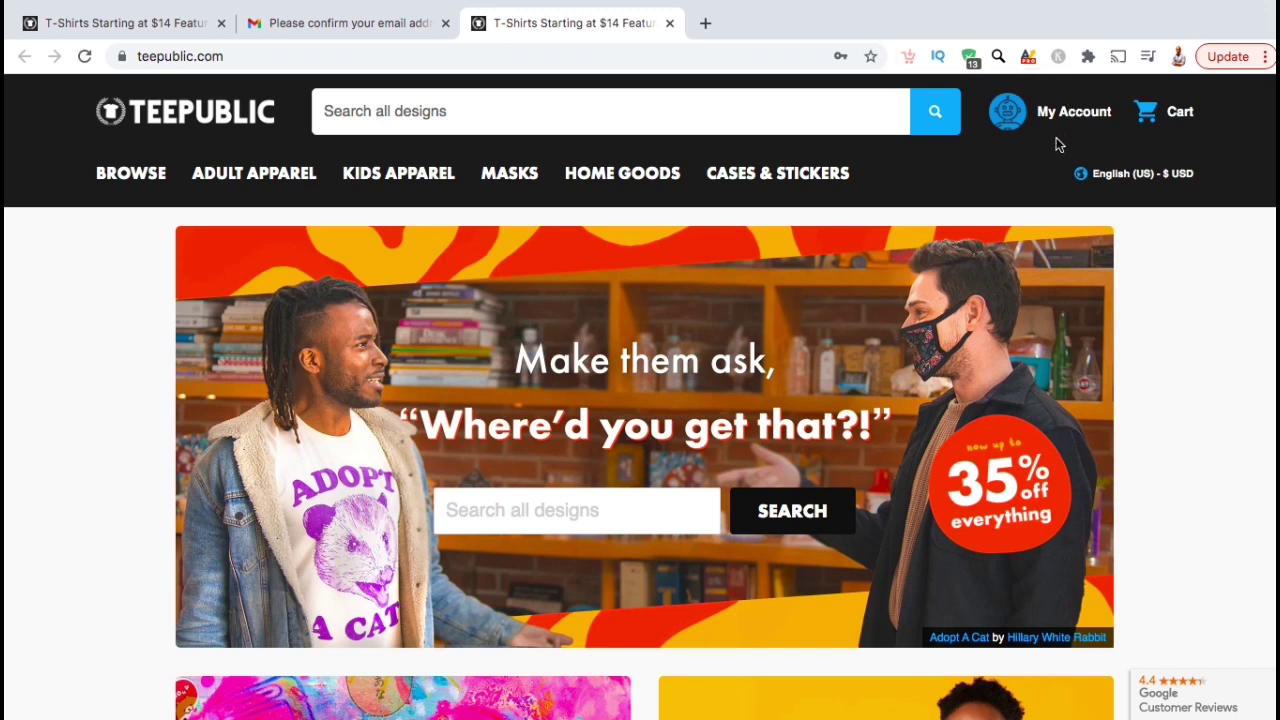
mouse_move(1050, 118)
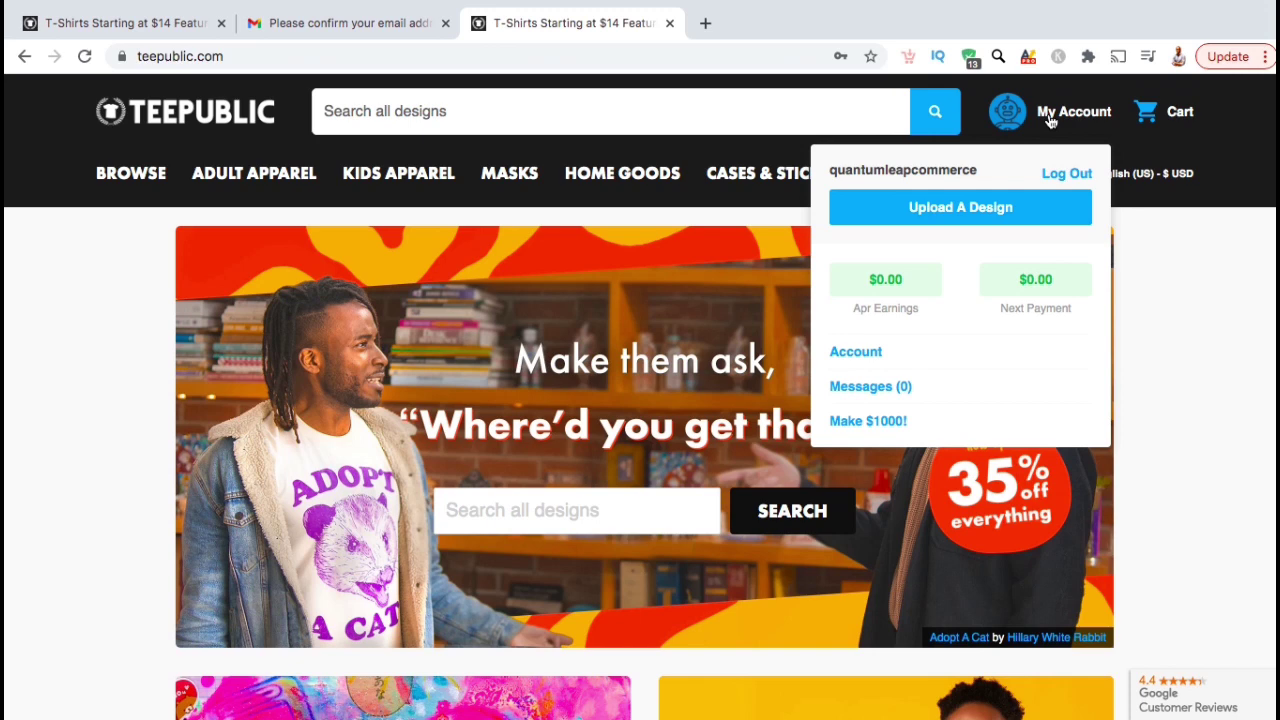
Step: Name the store 'Quantum Designs' and continue to the design uploader
left_click(970, 220)
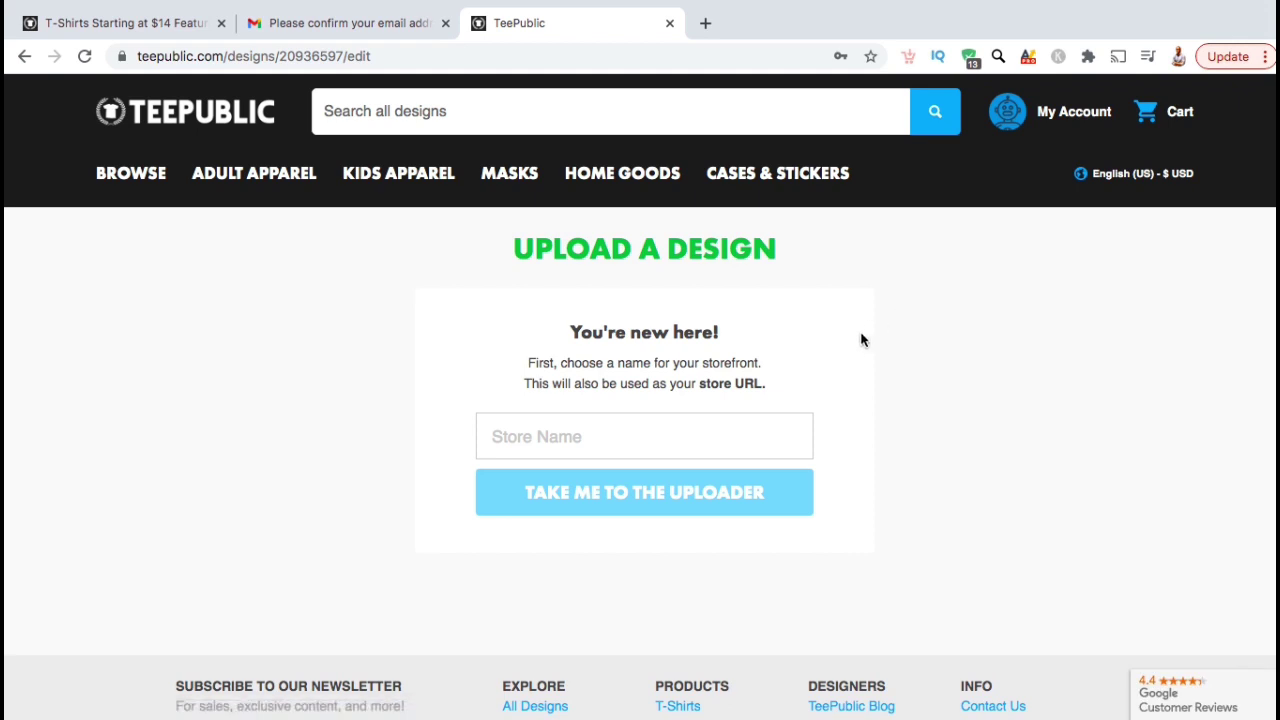
left_click(790, 435)
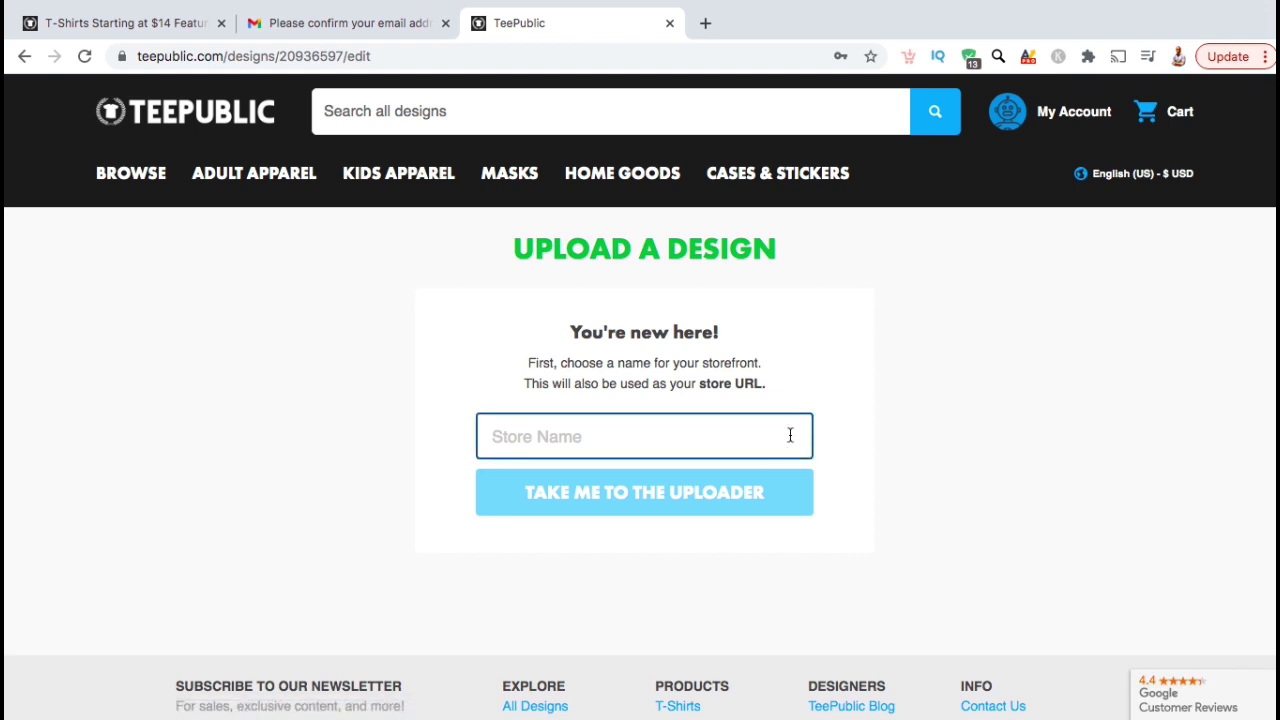
type("Quantum Designs")
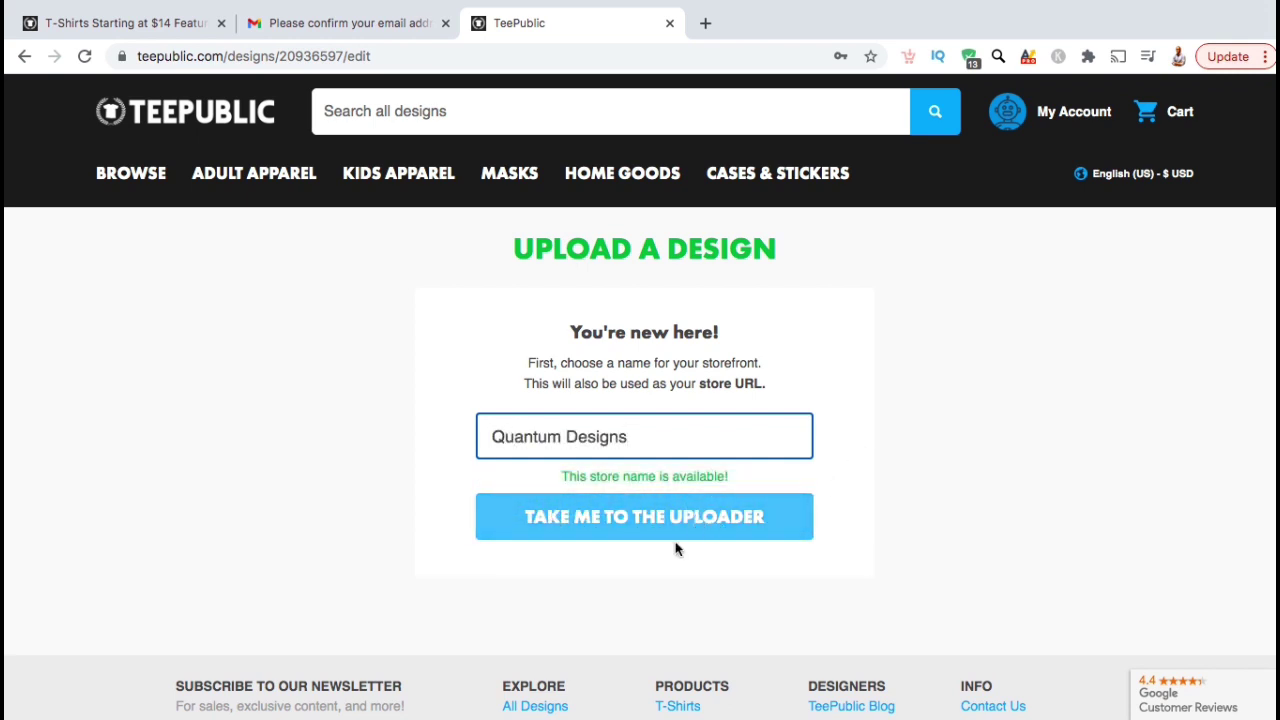
left_click(640, 536)
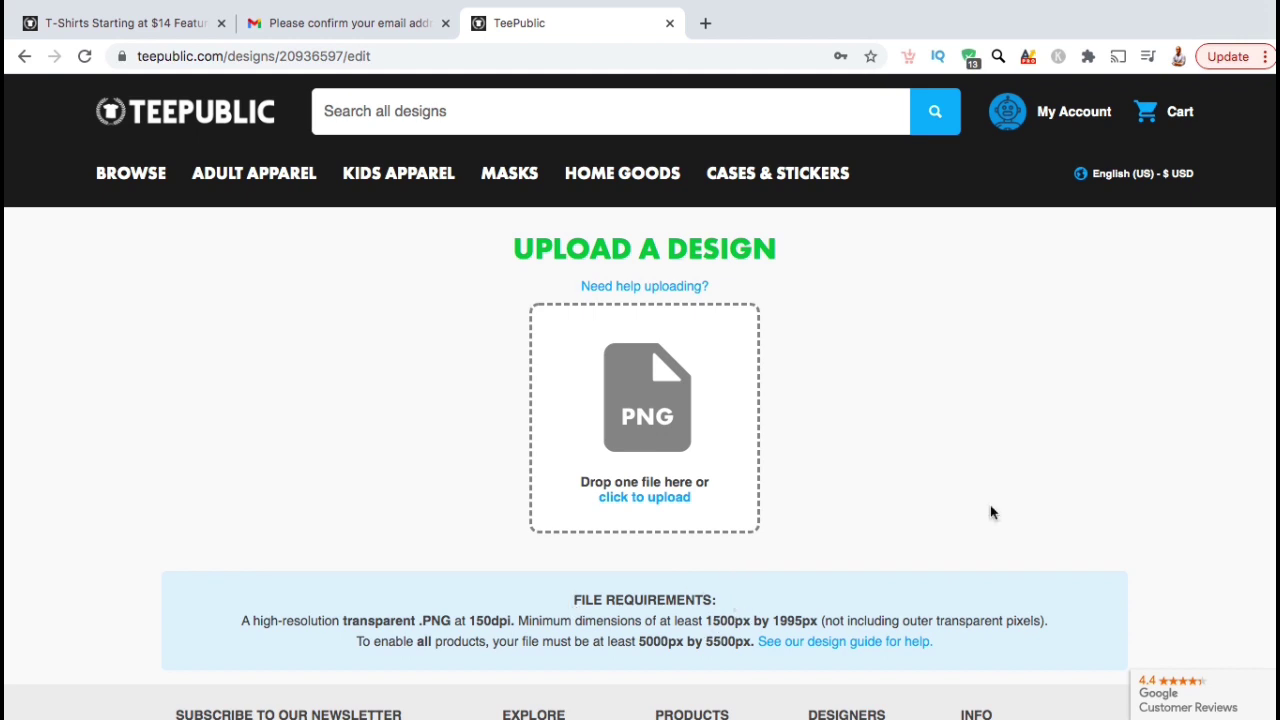
Step: Choose the PNG design file to upload, then place the coffee cup image on the red page
left_click(670, 507)
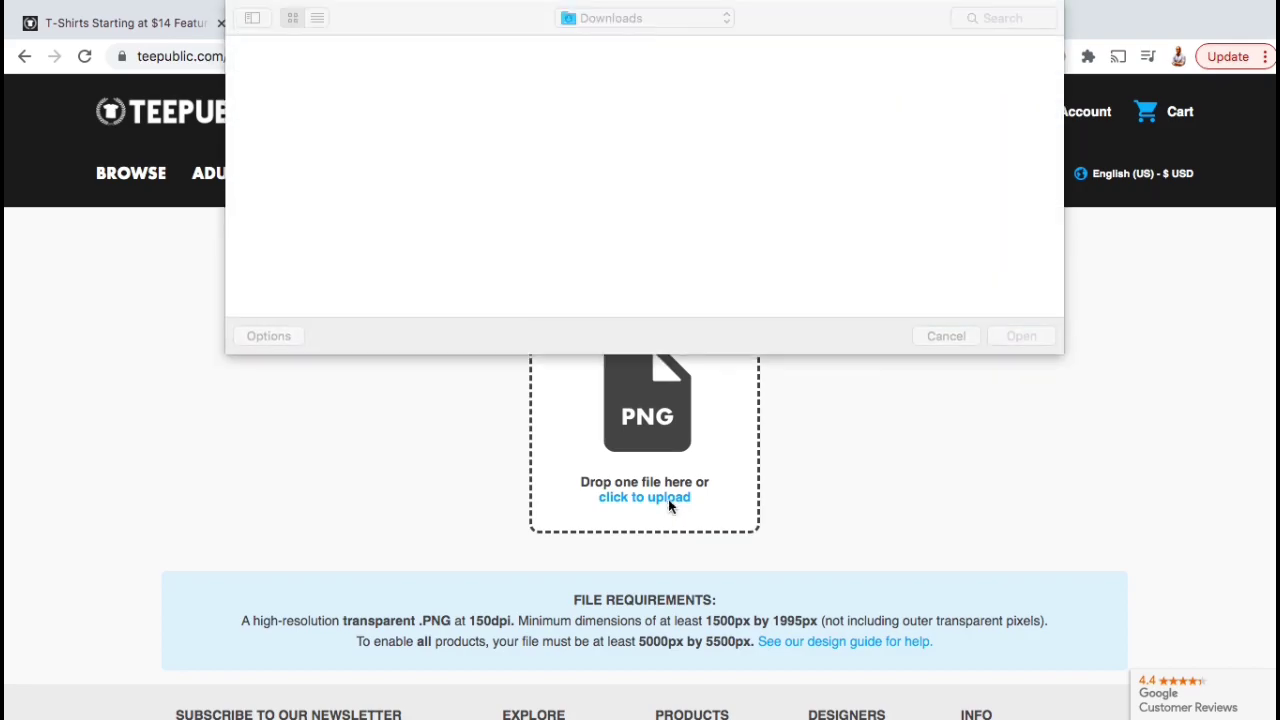
double_click(311, 146)
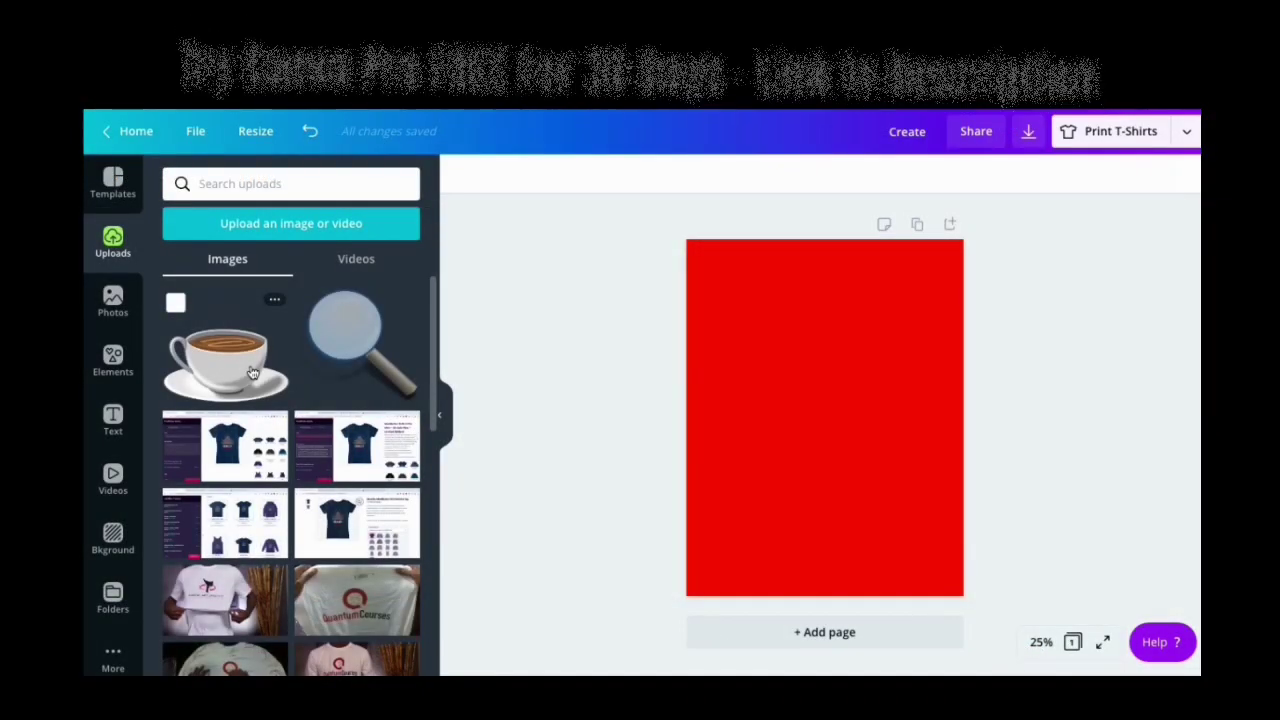
left_click_drag(252, 373, 850, 403)
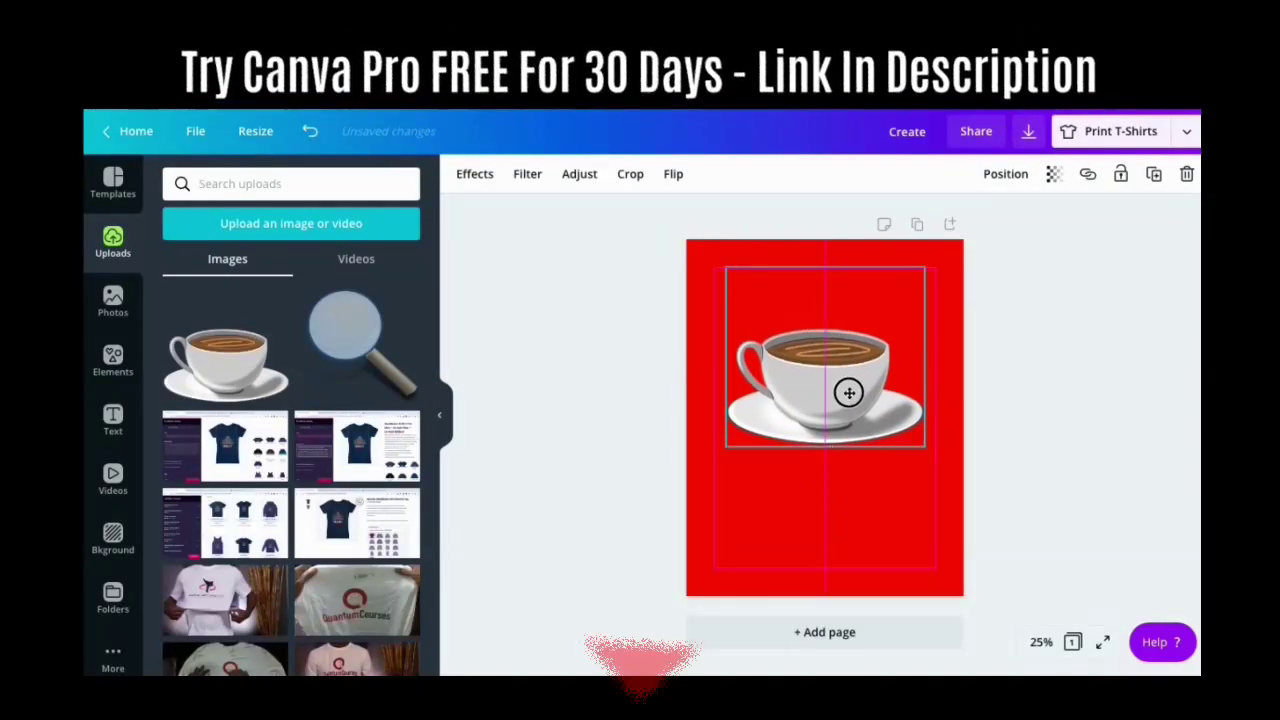
Step: Add a text preset below the coffee cup and colour it dark grey
left_click(980, 409)
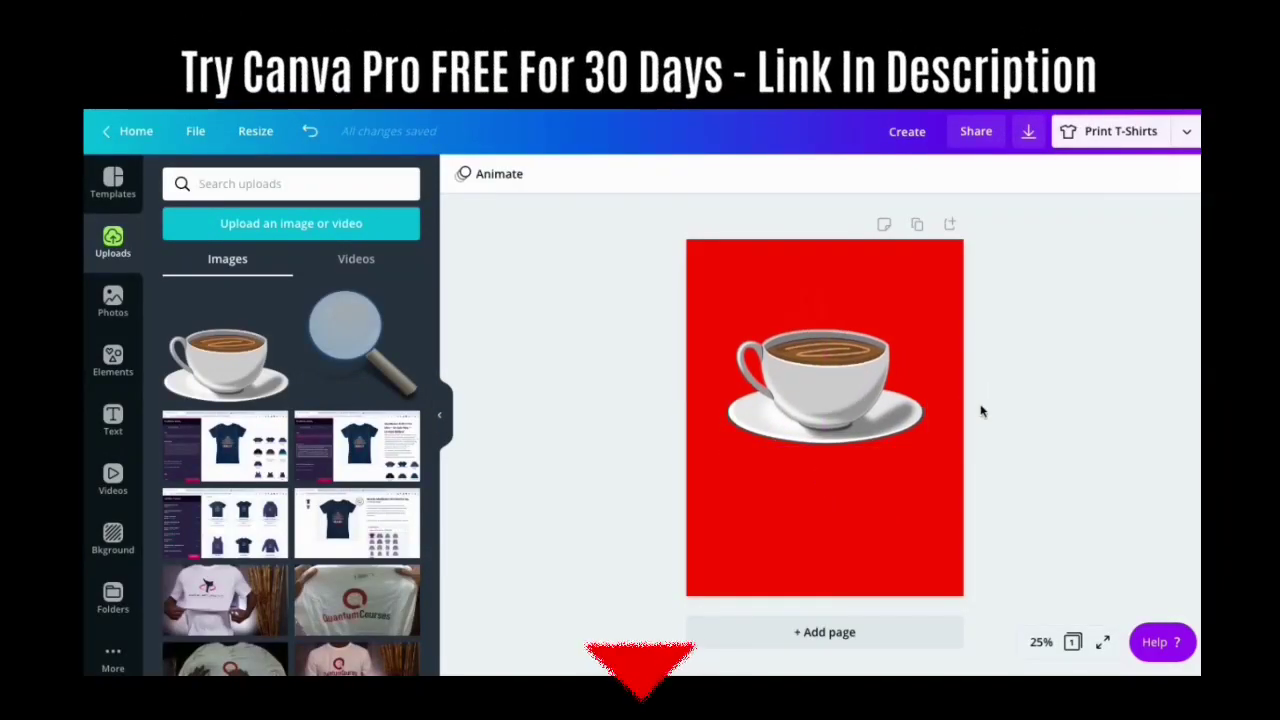
left_click(125, 426)
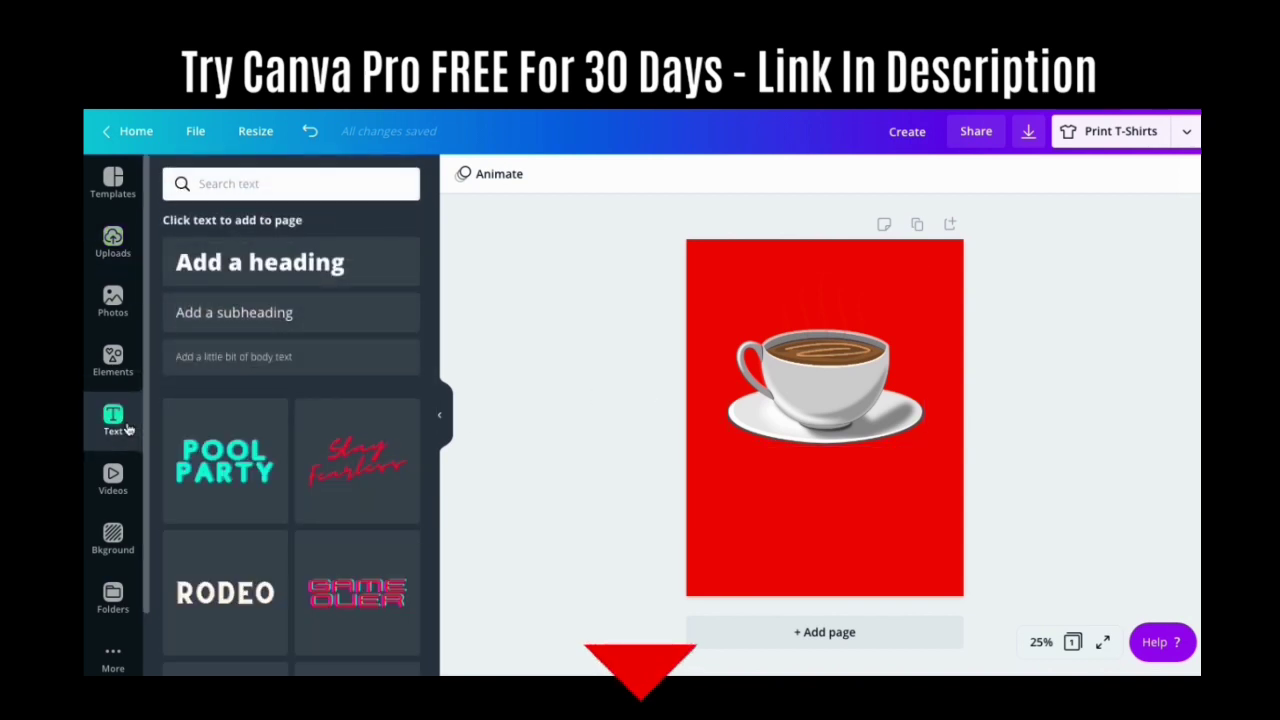
scroll(391, 292, "down", 3)
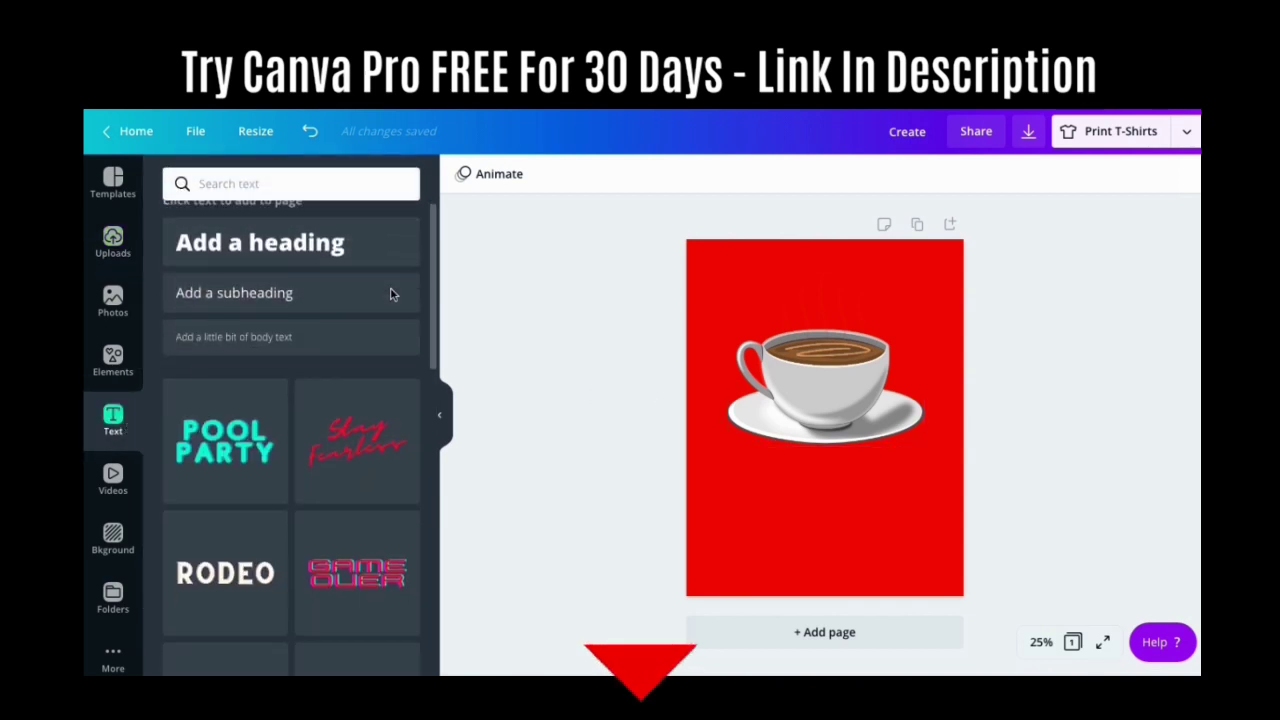
scroll(391, 296, "down", 5)
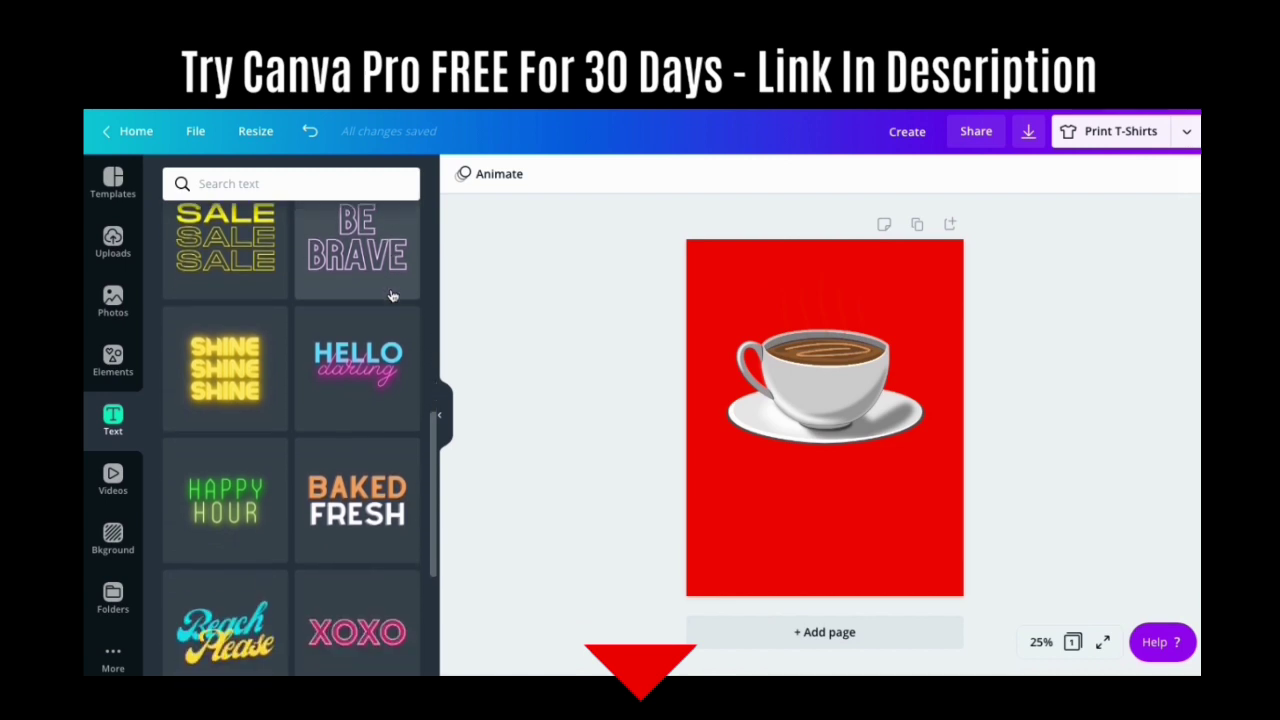
scroll(391, 296, "down", 3)
scroll(393, 296, "up", 6)
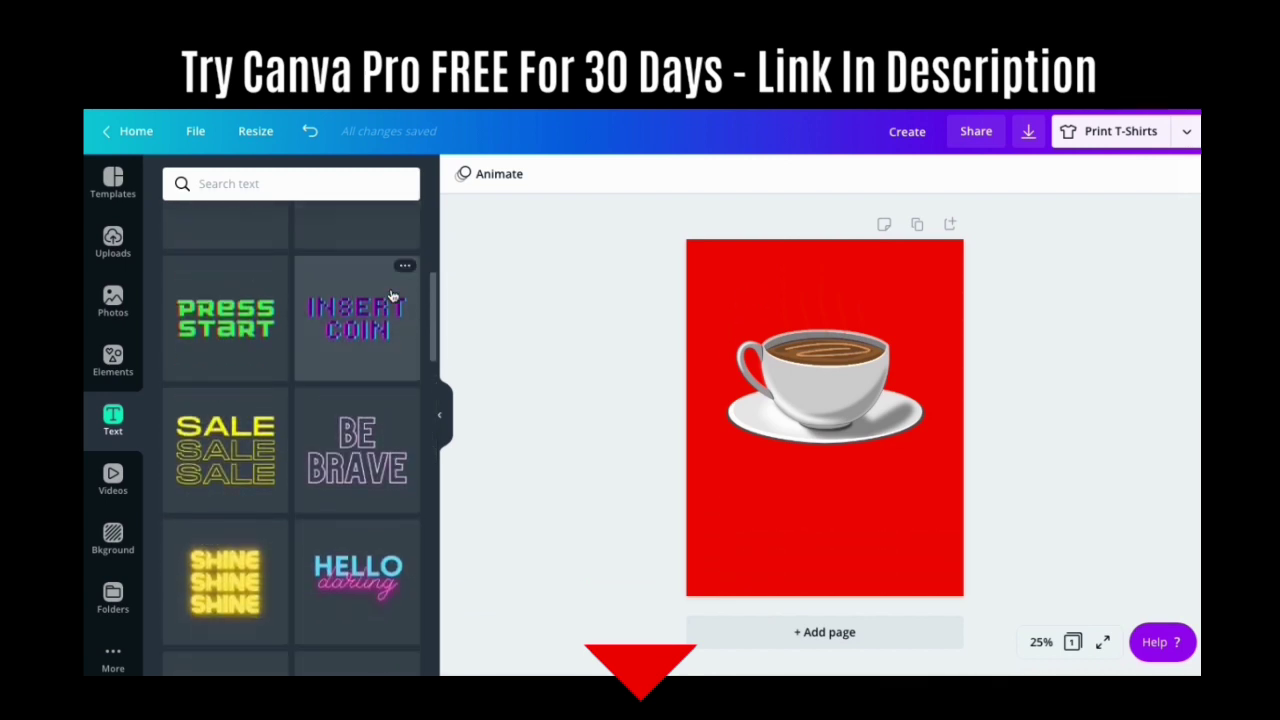
left_click(393, 428)
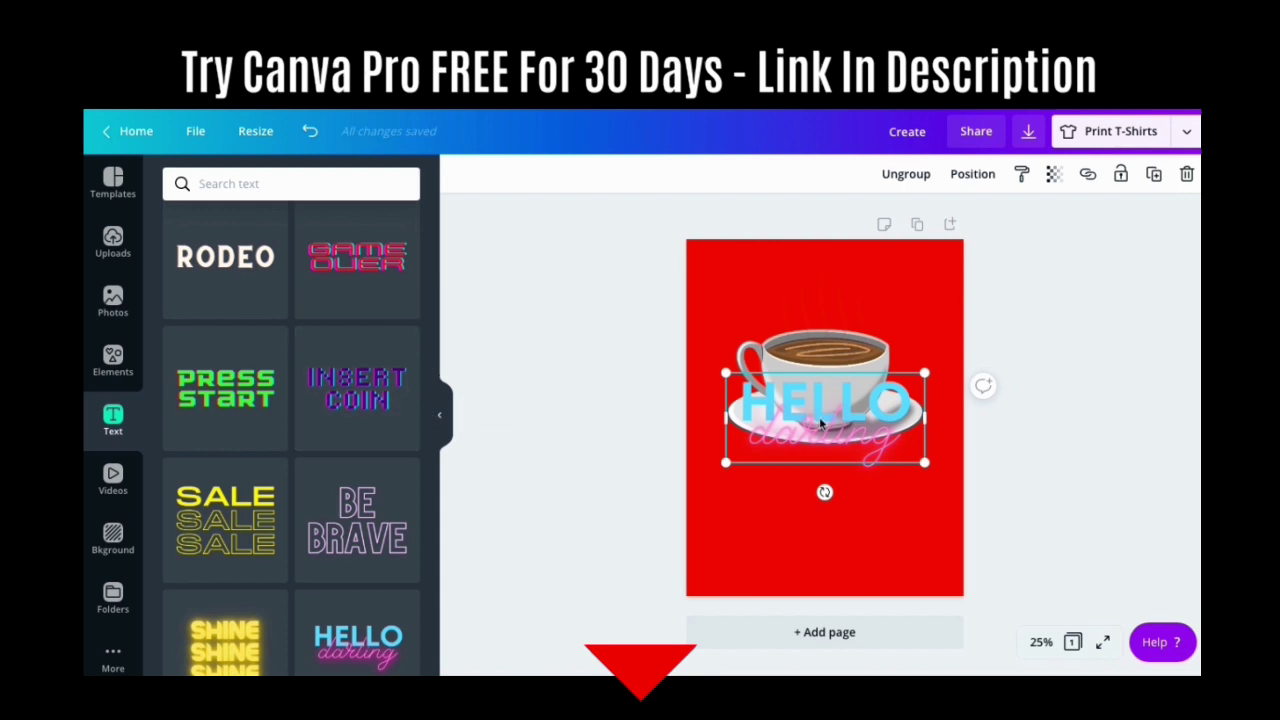
left_click_drag(818, 428, 819, 486)
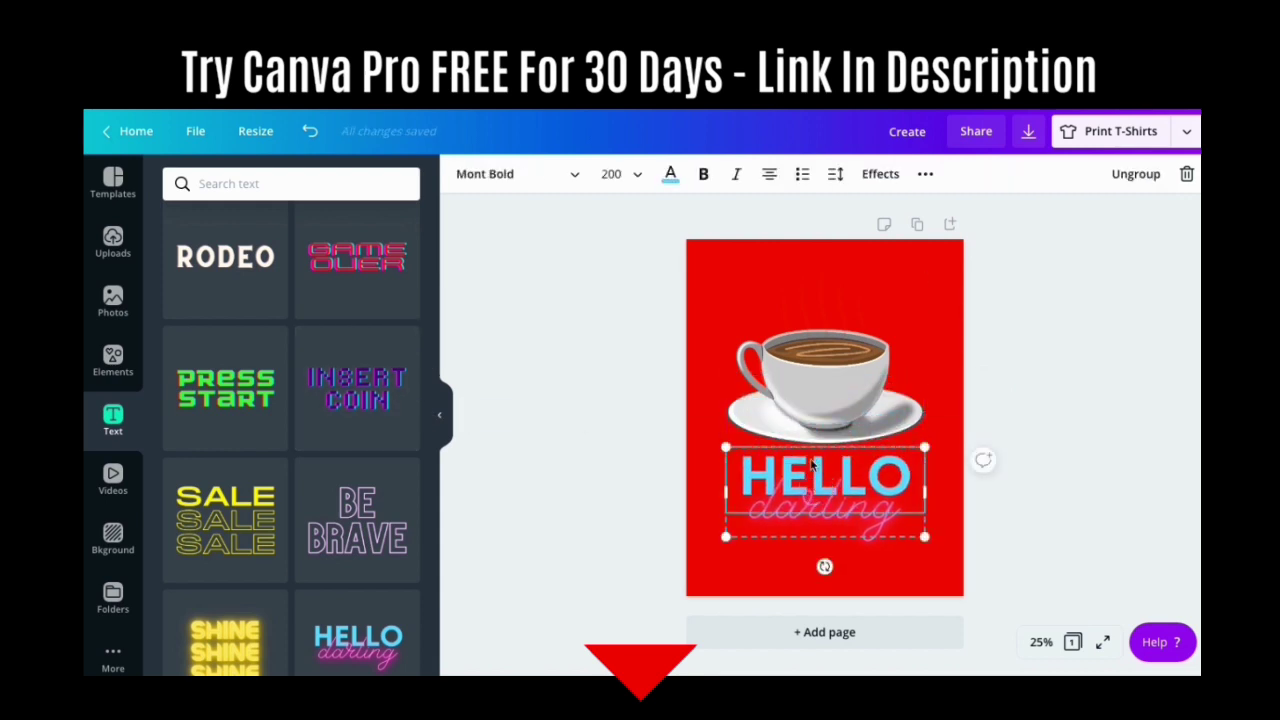
left_click(671, 174)
left_click(223, 491)
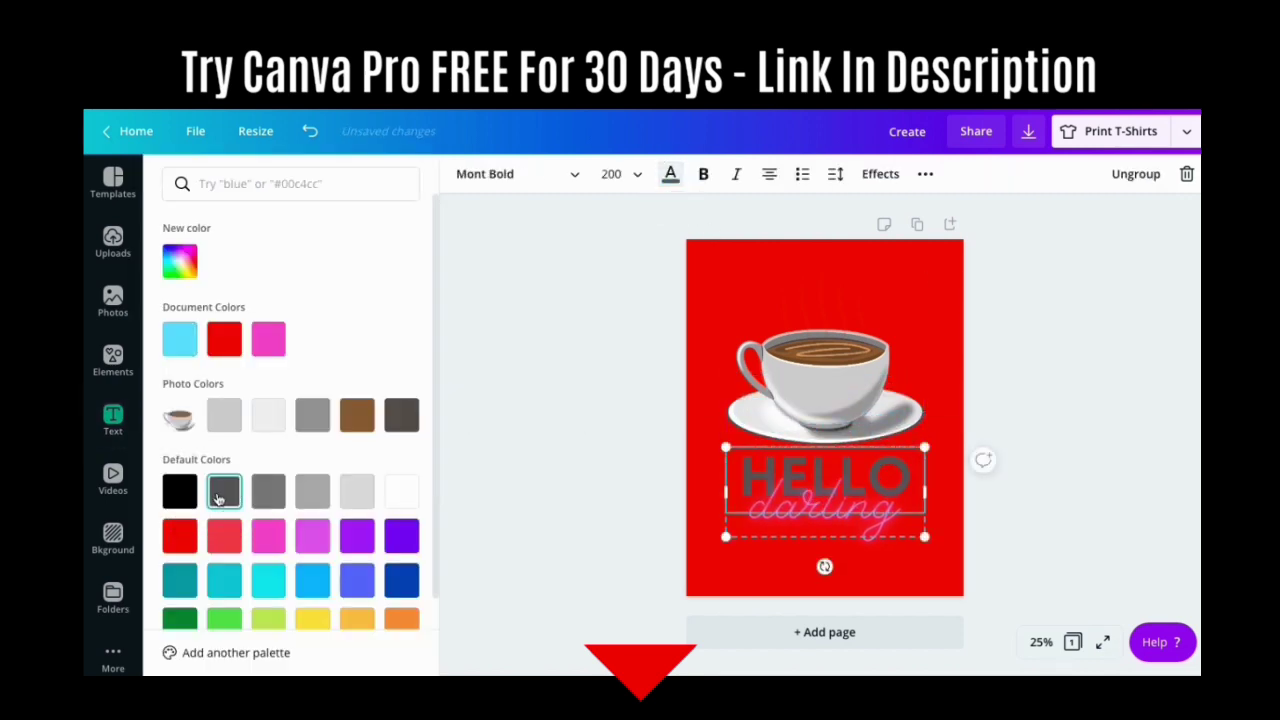
left_click(604, 174)
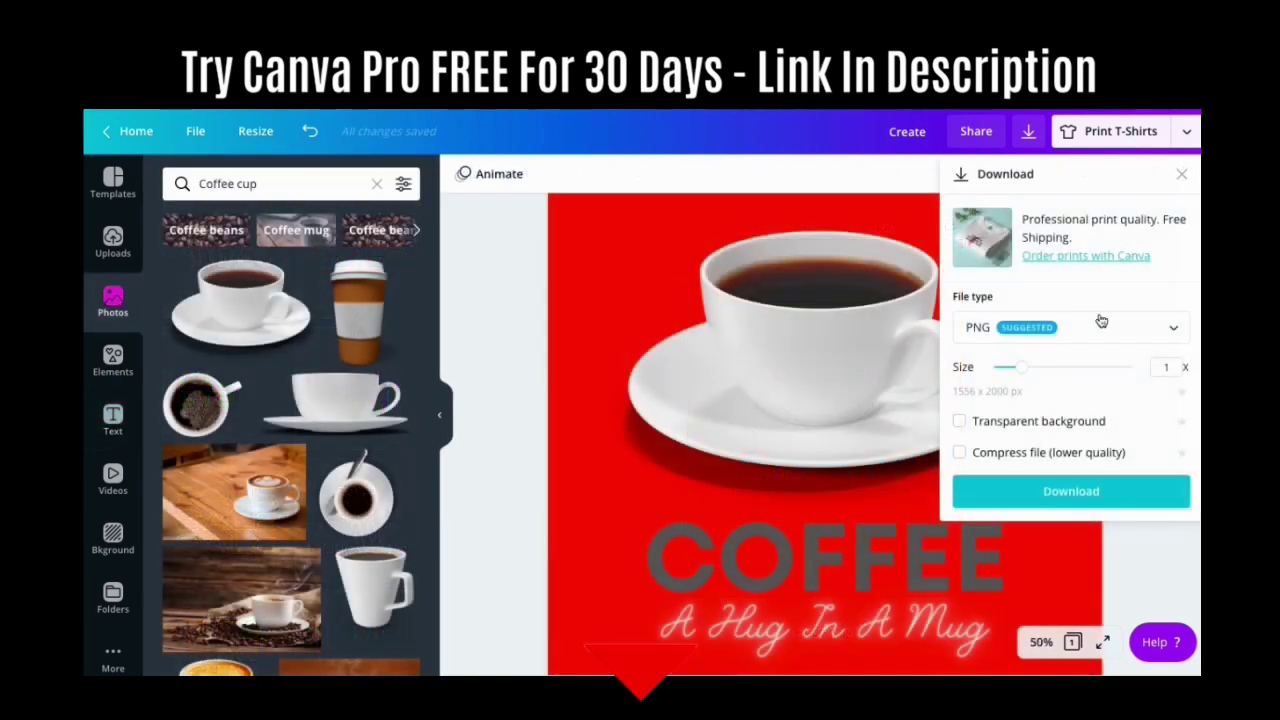
Step: Download the design as a transparent 2x PNG (3111 x 4000 px) and open Create.png
left_click(1024, 374)
left_click_drag(1024, 374, 1077, 369)
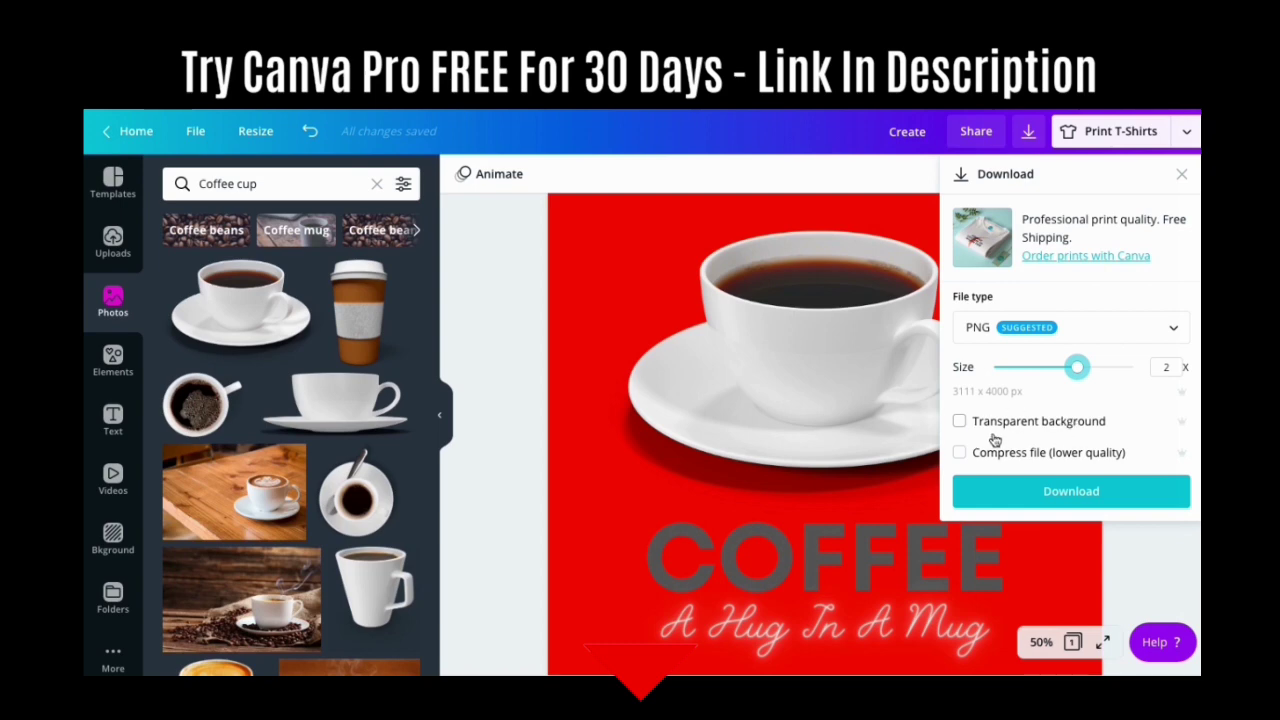
left_click(960, 423)
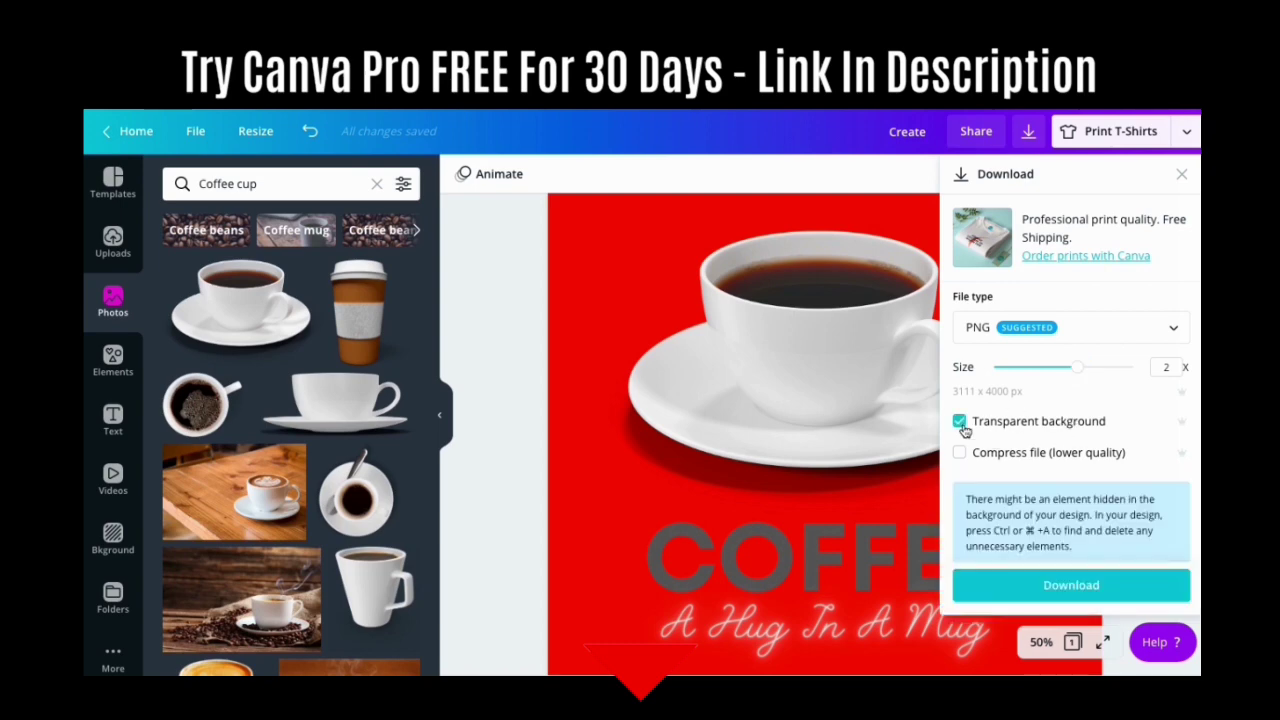
left_click(1100, 585)
left_click(255, 655)
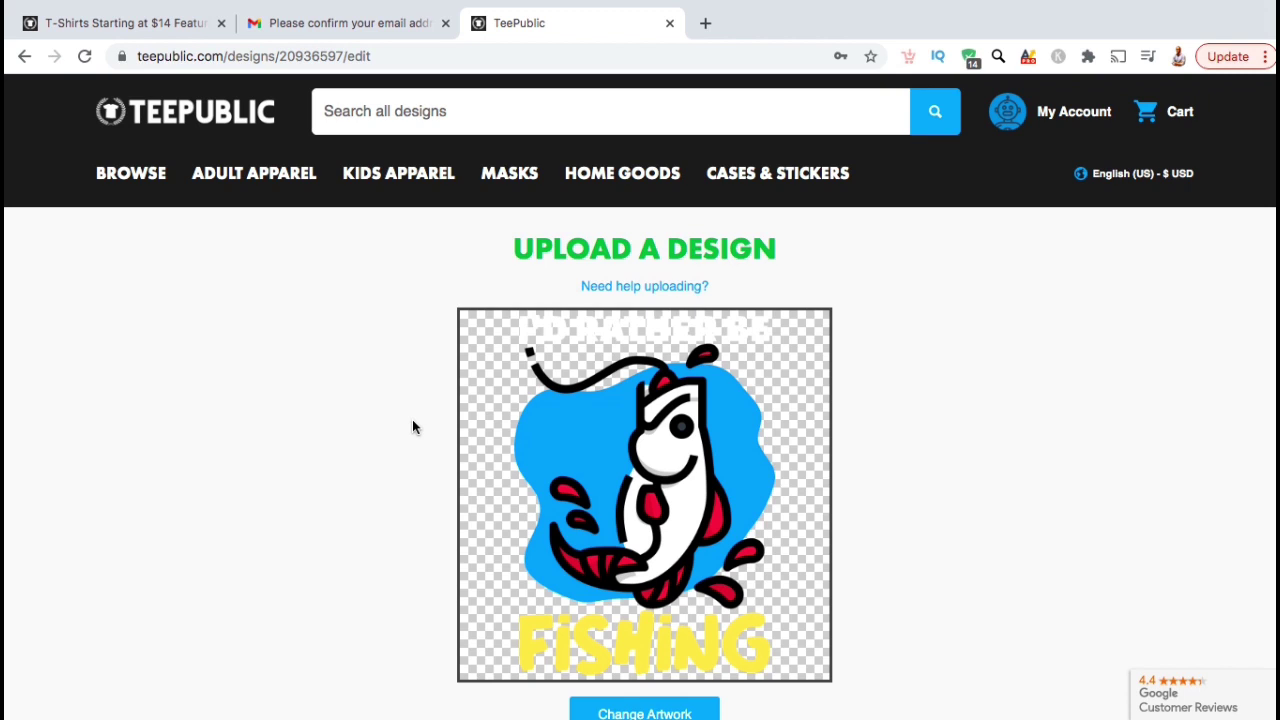
Step: Scroll past the fishing artwork and file requirements to the Design Title form
scroll(413, 425, "down", 1)
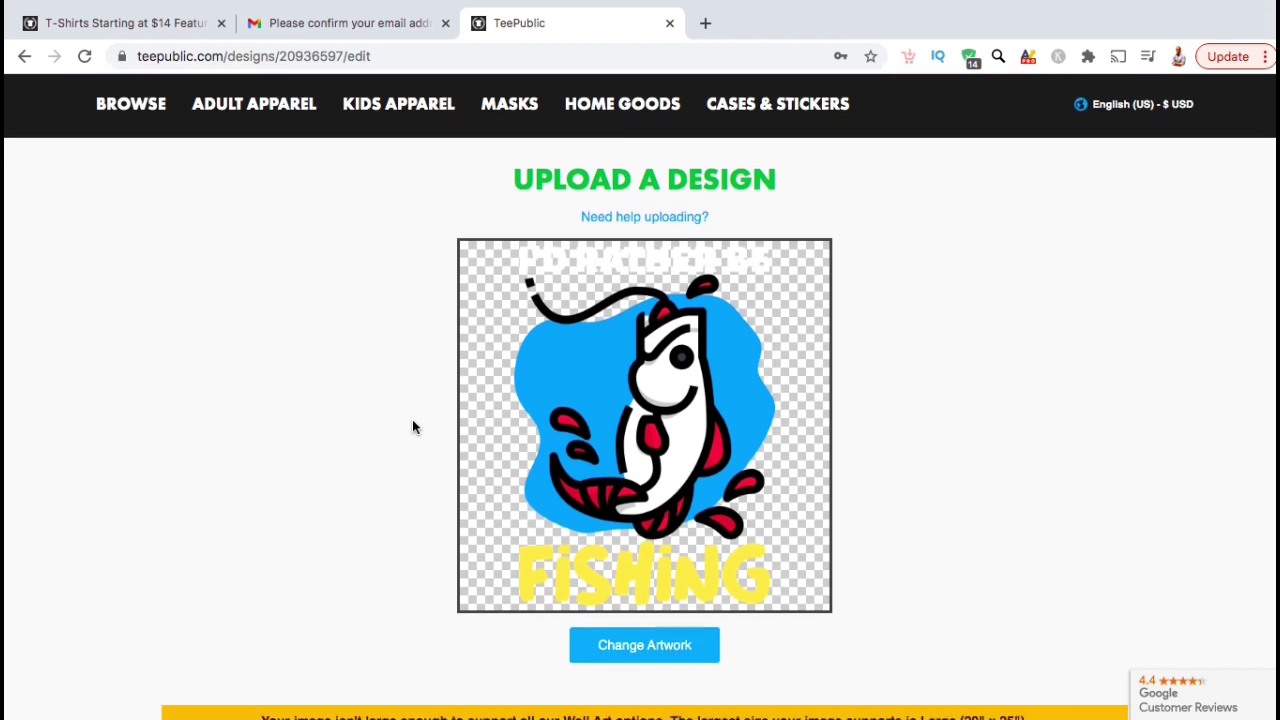
scroll(412, 427, "down", 1)
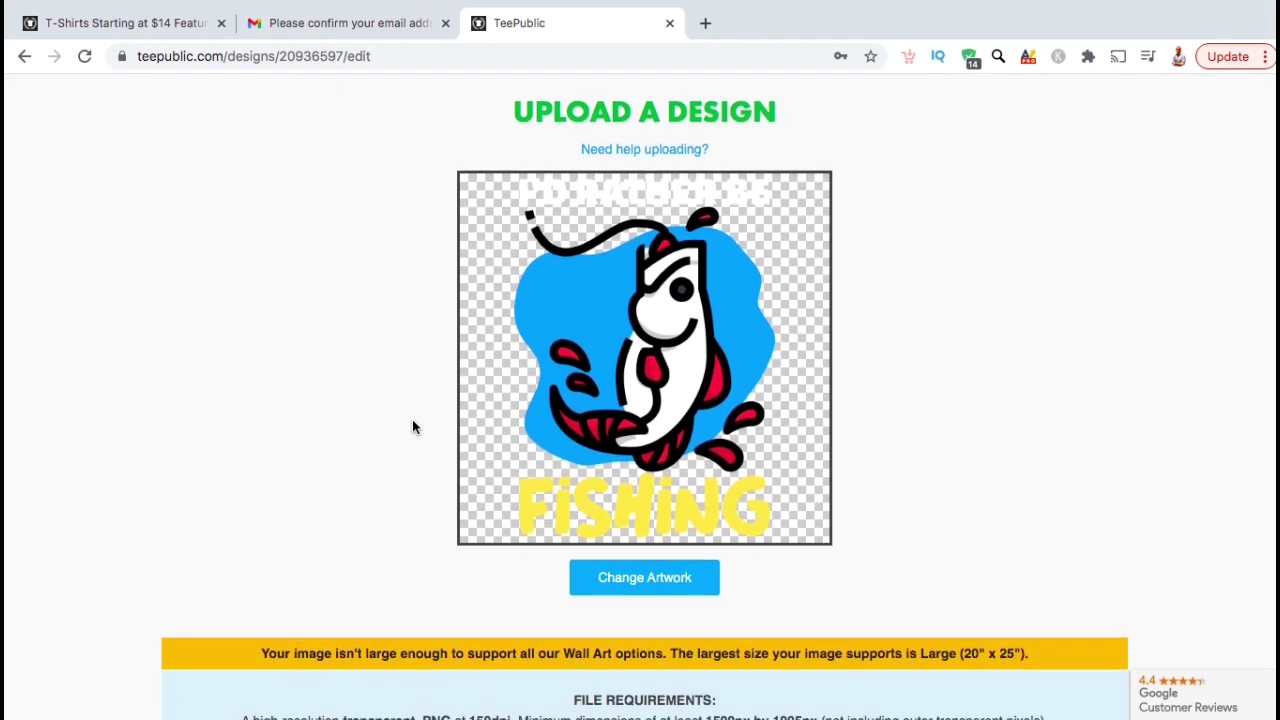
scroll(413, 427, "up", 1)
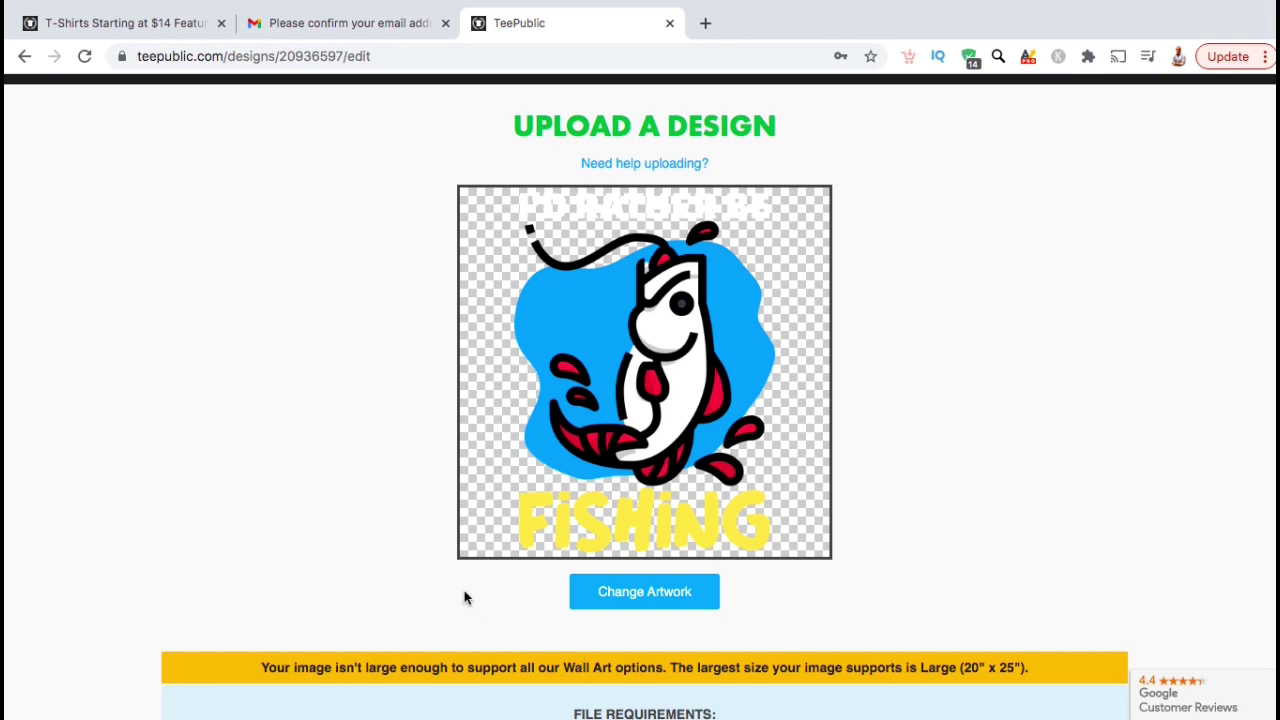
scroll(464, 596, "down", 4)
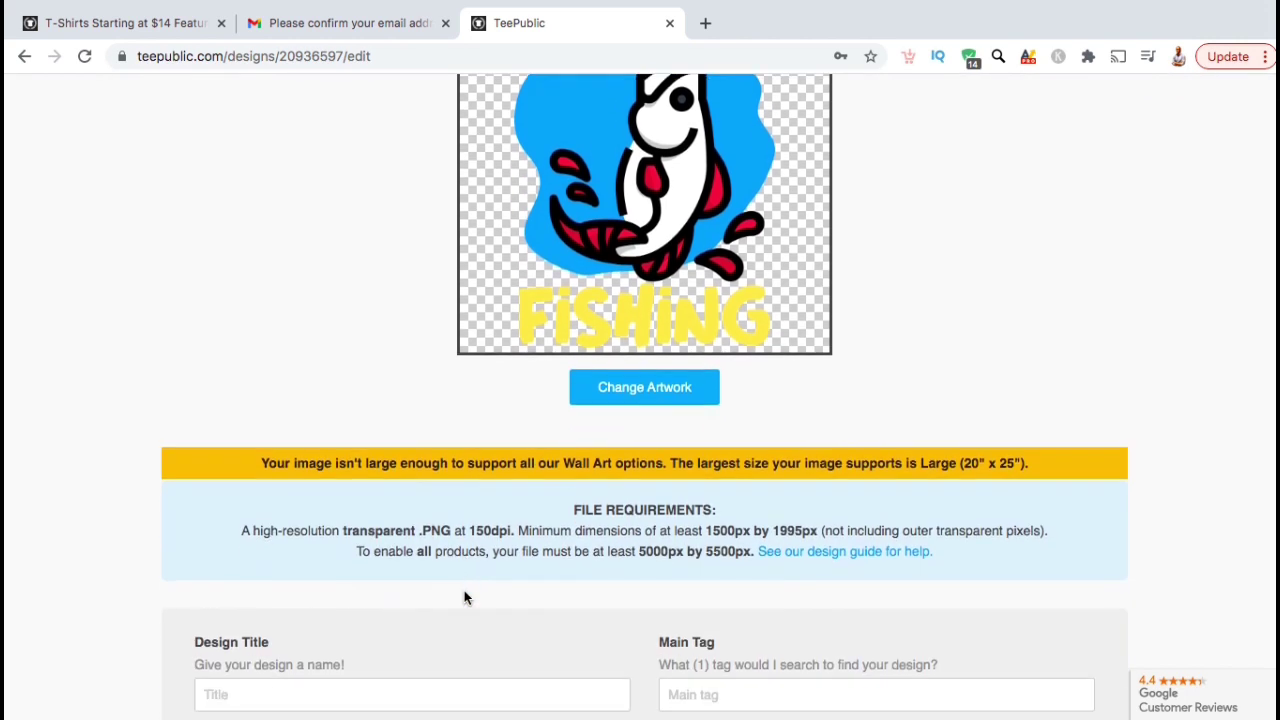
scroll(871, 619, "down", 2)
scroll(871, 621, "down", 2)
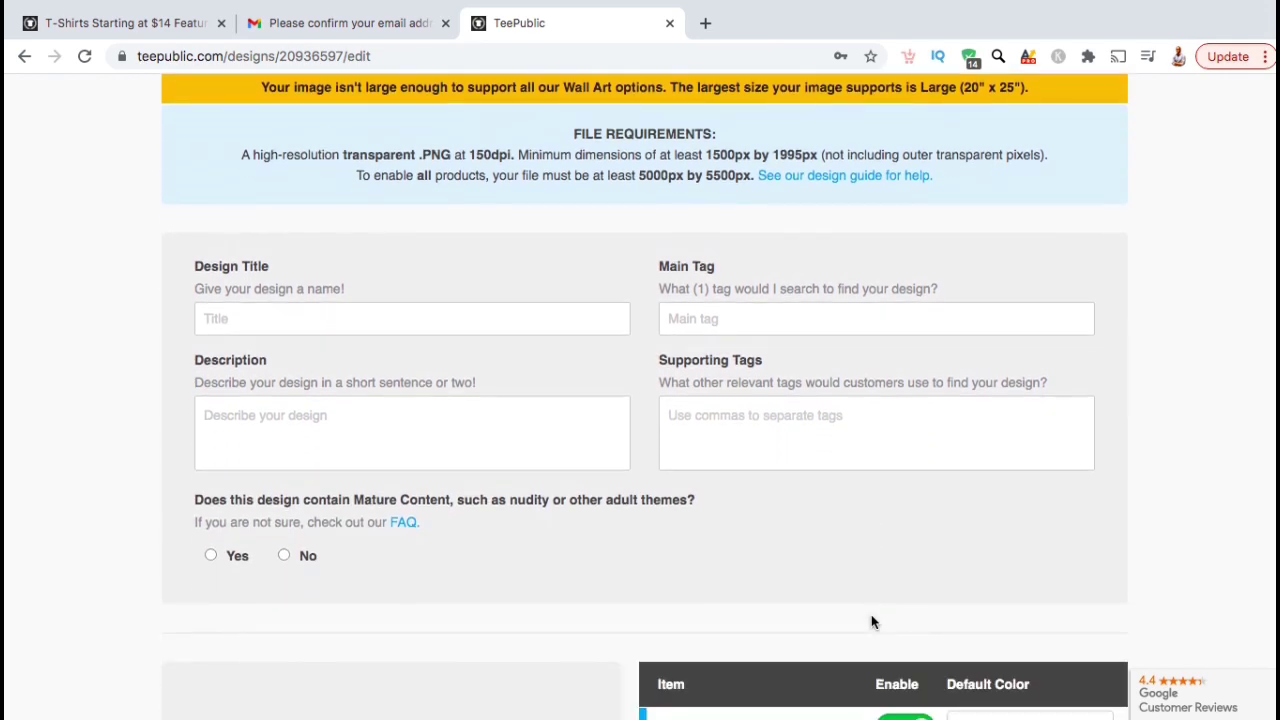
scroll(871, 622, "up", 1)
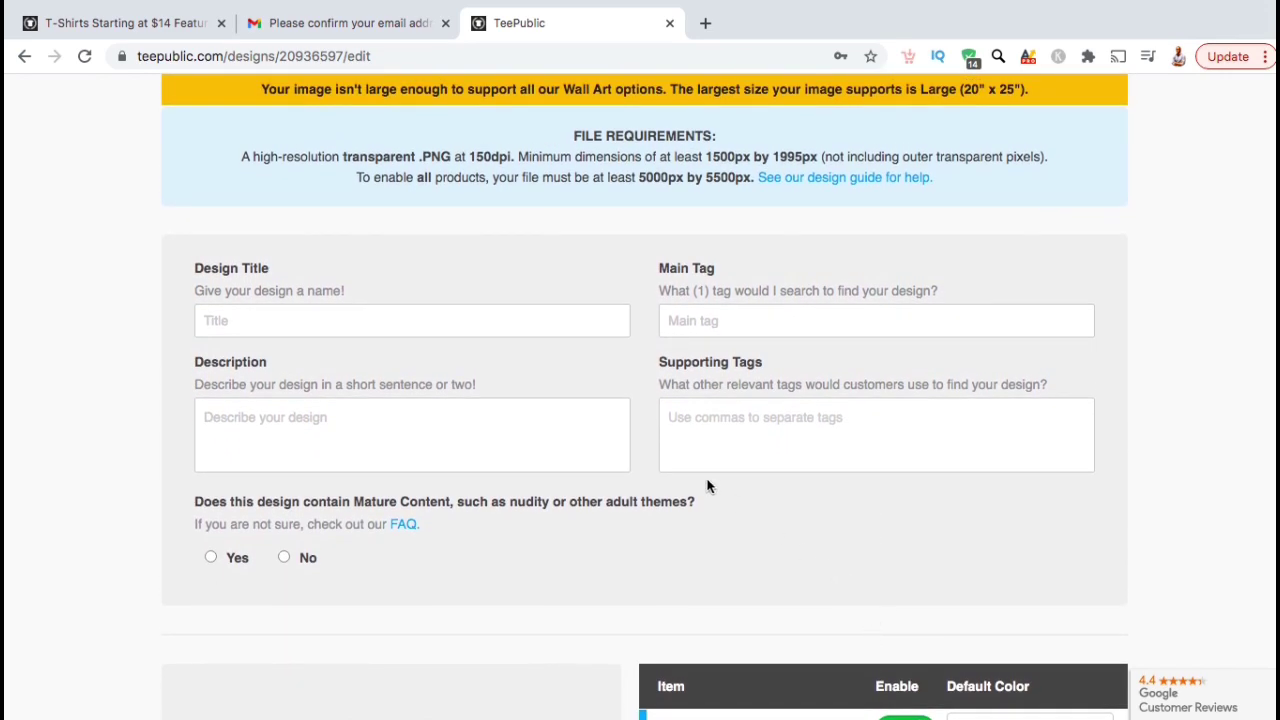
Step: Title it 'I'd Rather Be Fishing Fisherman', add fish, fisherman, funny fishing, fishing gifts and fishing club tags, and mark it not mature
left_click(558, 324)
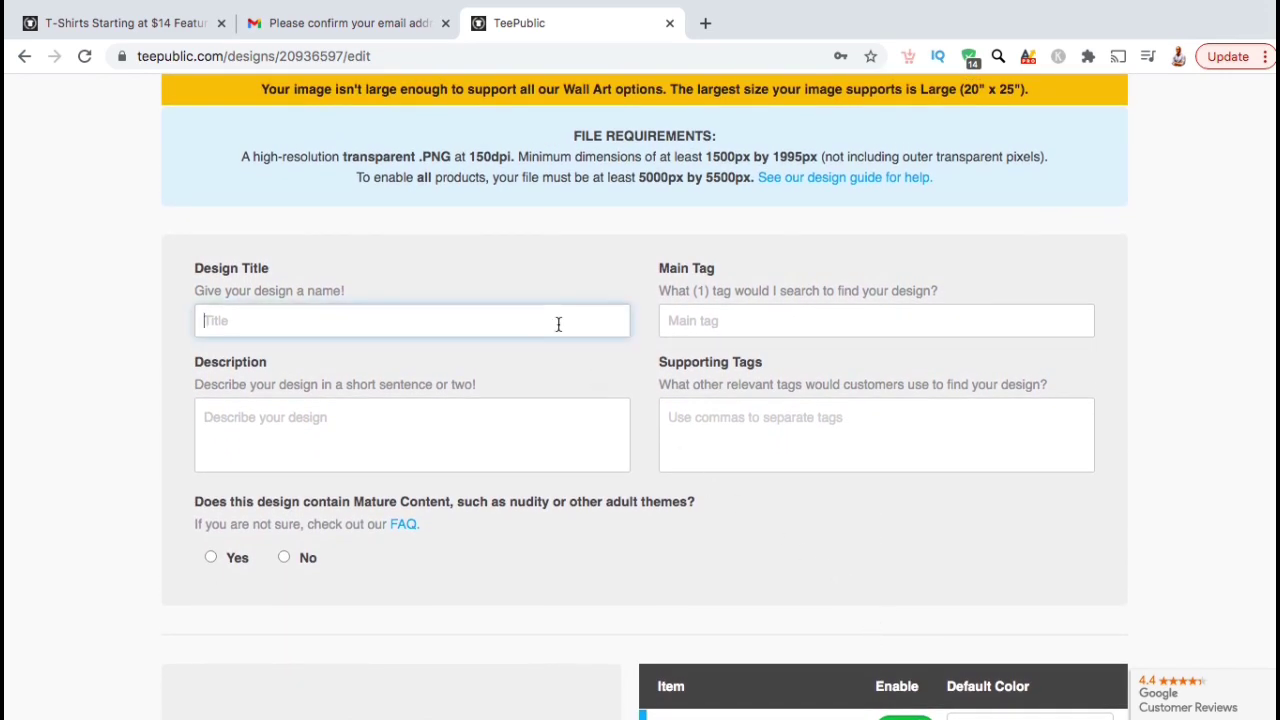
type("I'd Rather Be Fishing Fisherman")
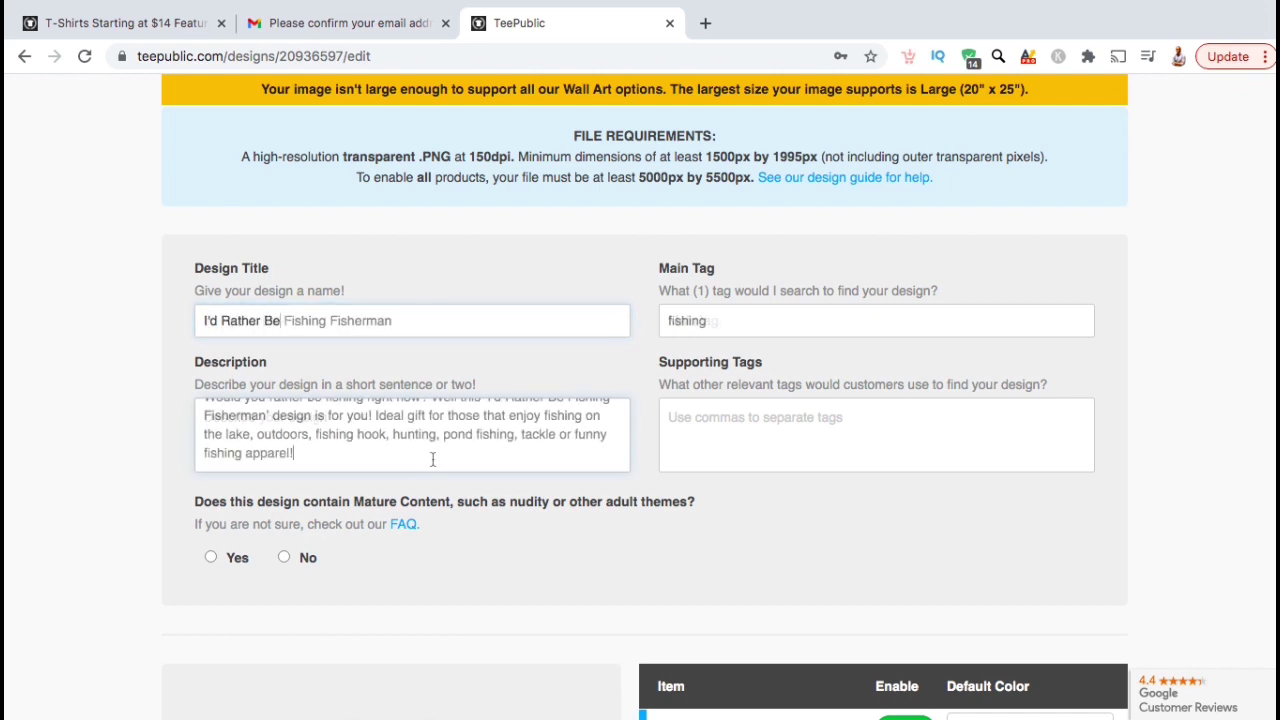
left_click(738, 428)
left_click(727, 488)
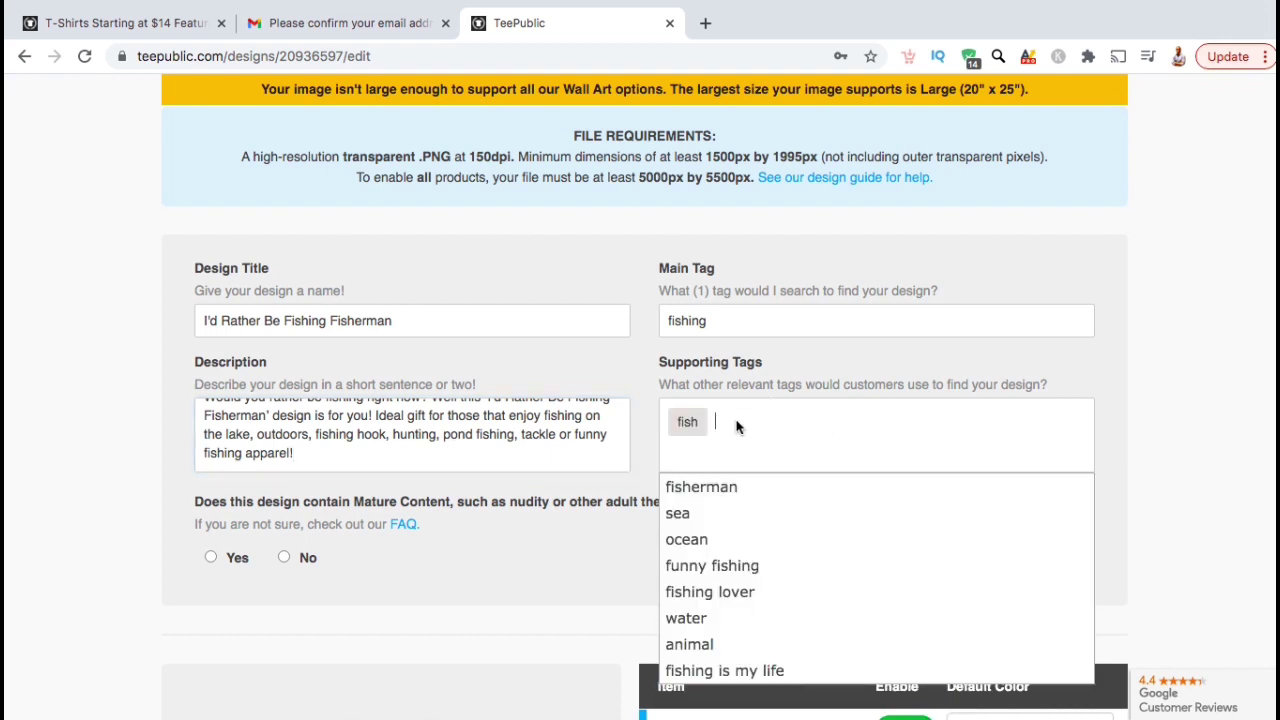
left_click(736, 491)
left_click(986, 490)
left_click(985, 490)
left_click(986, 490)
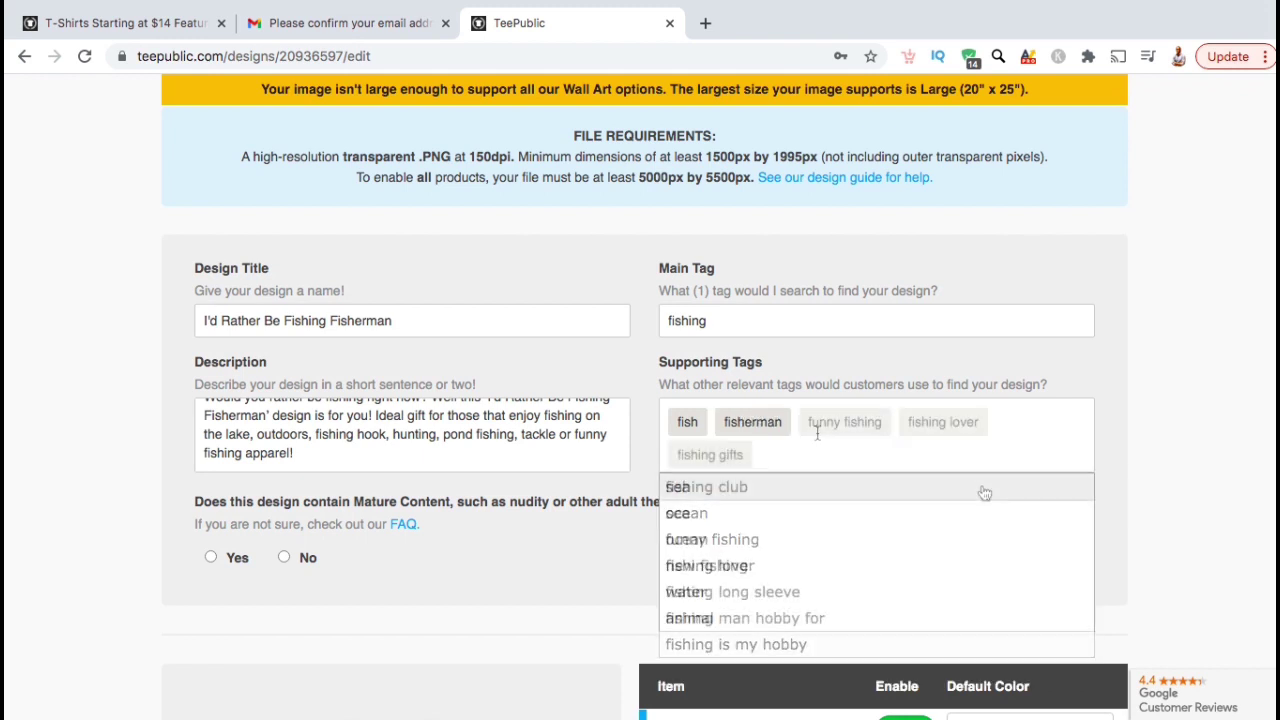
left_click(986, 488)
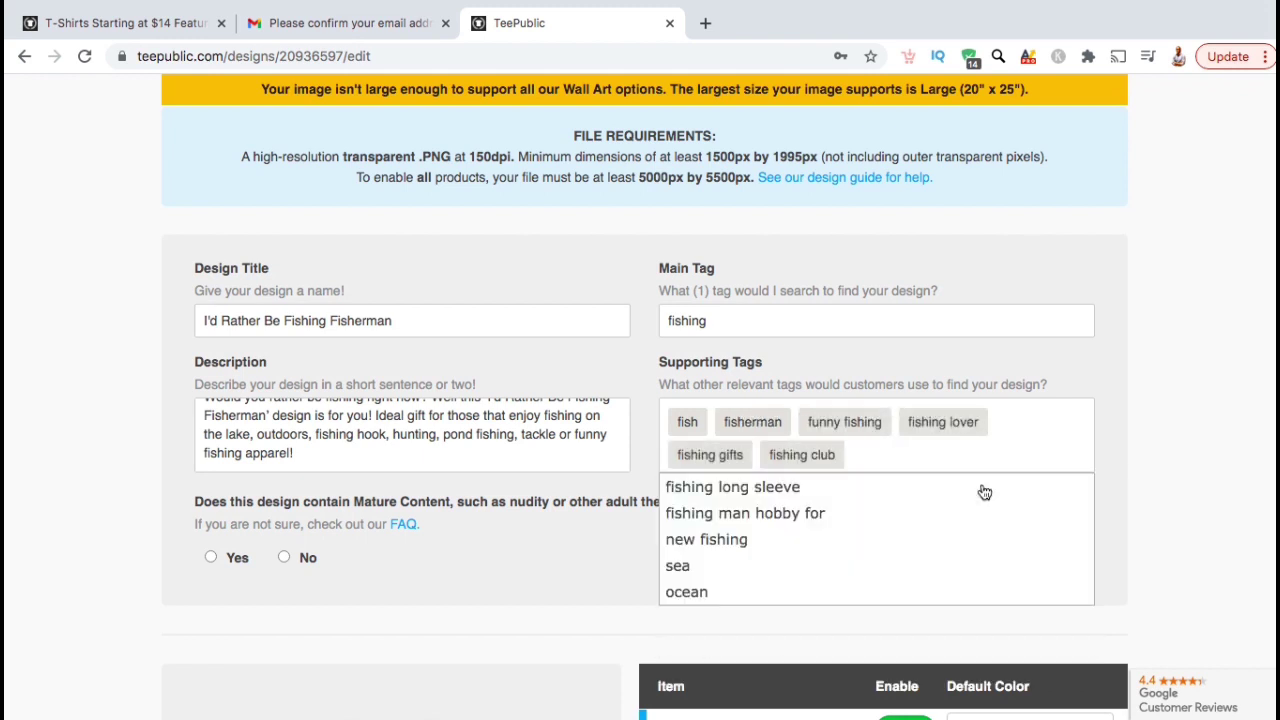
left_click(1120, 431)
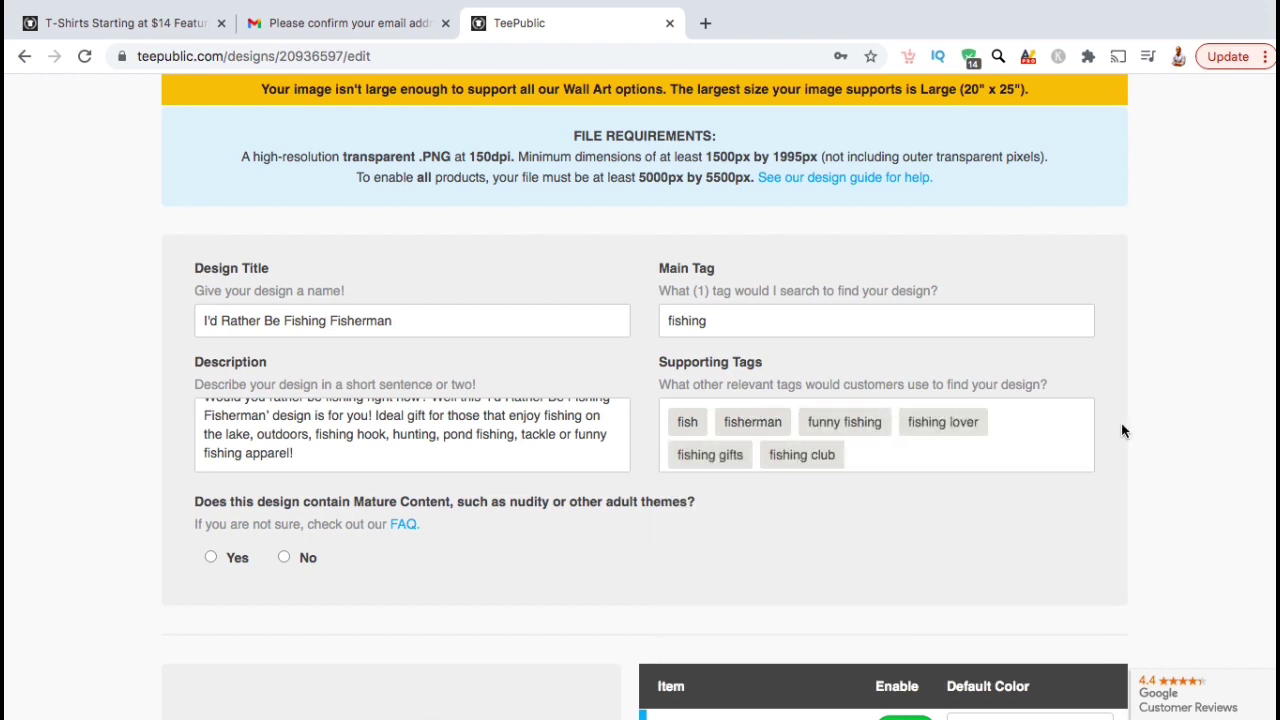
left_click(284, 558)
scroll(443, 567, "down", 5)
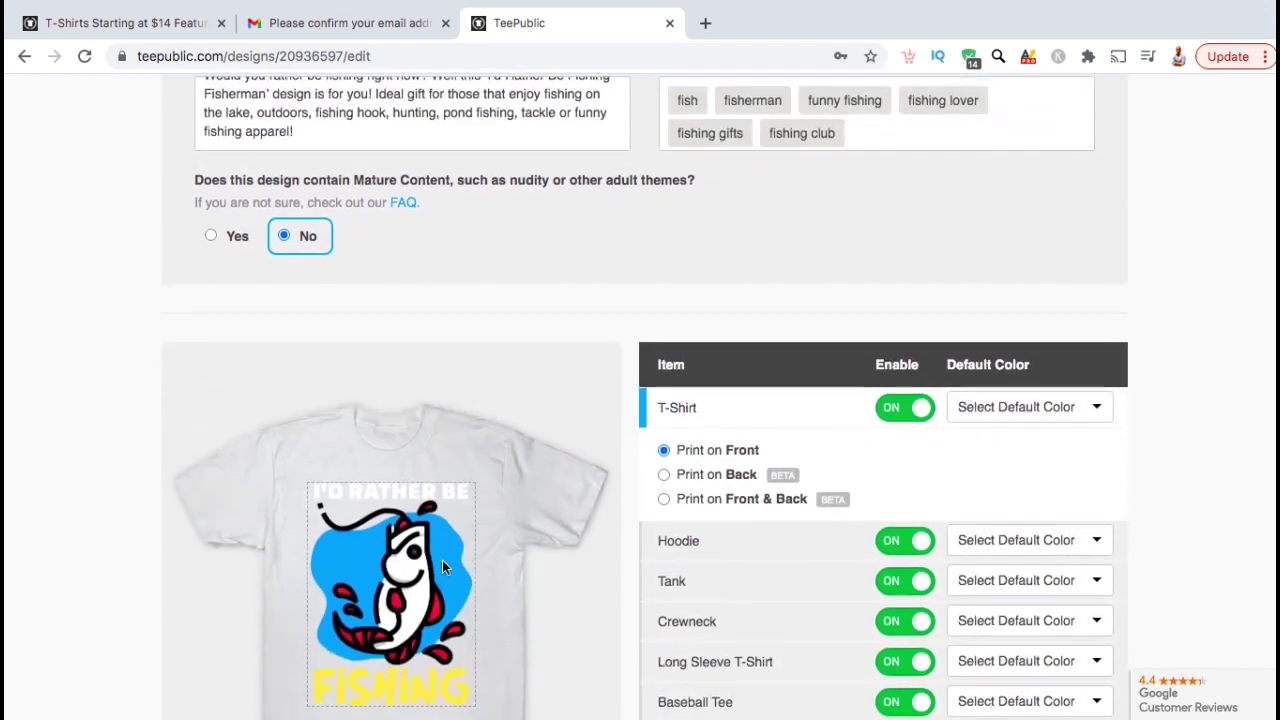
Step: Try back and front-and-back printing, then set the T-shirt to print on the front only
scroll(443, 567, "down", 1)
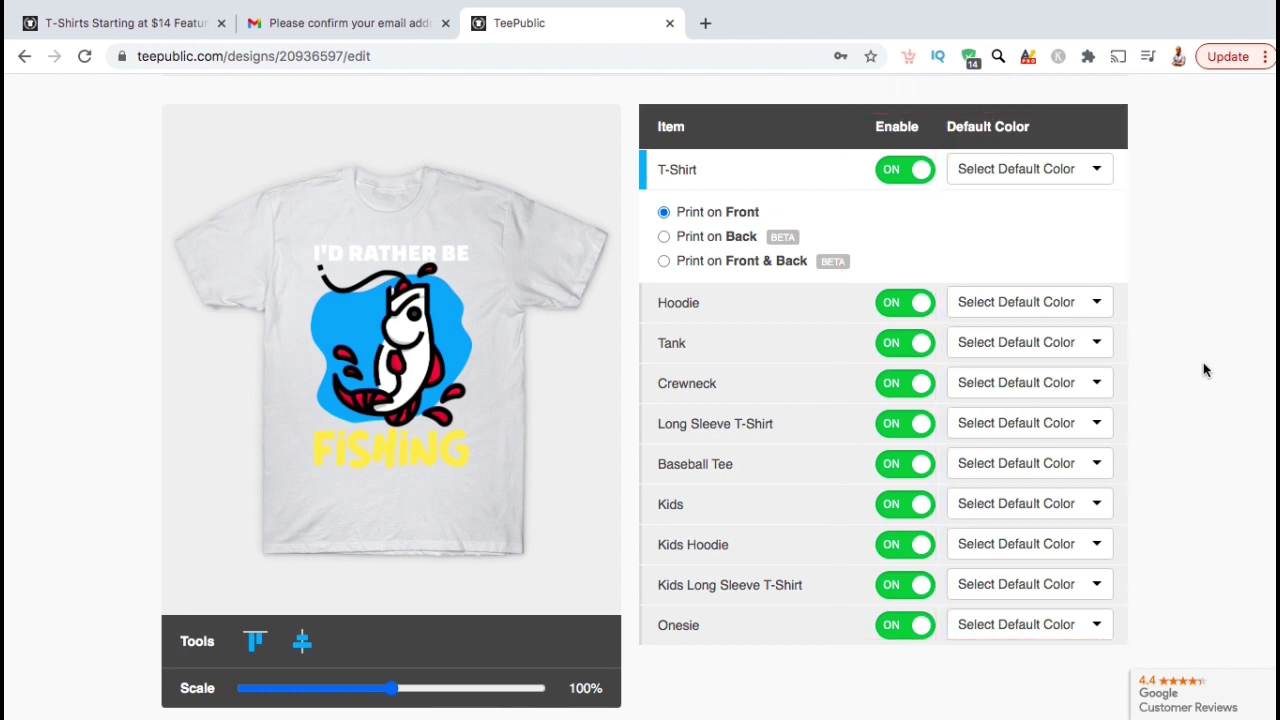
left_click(663, 236)
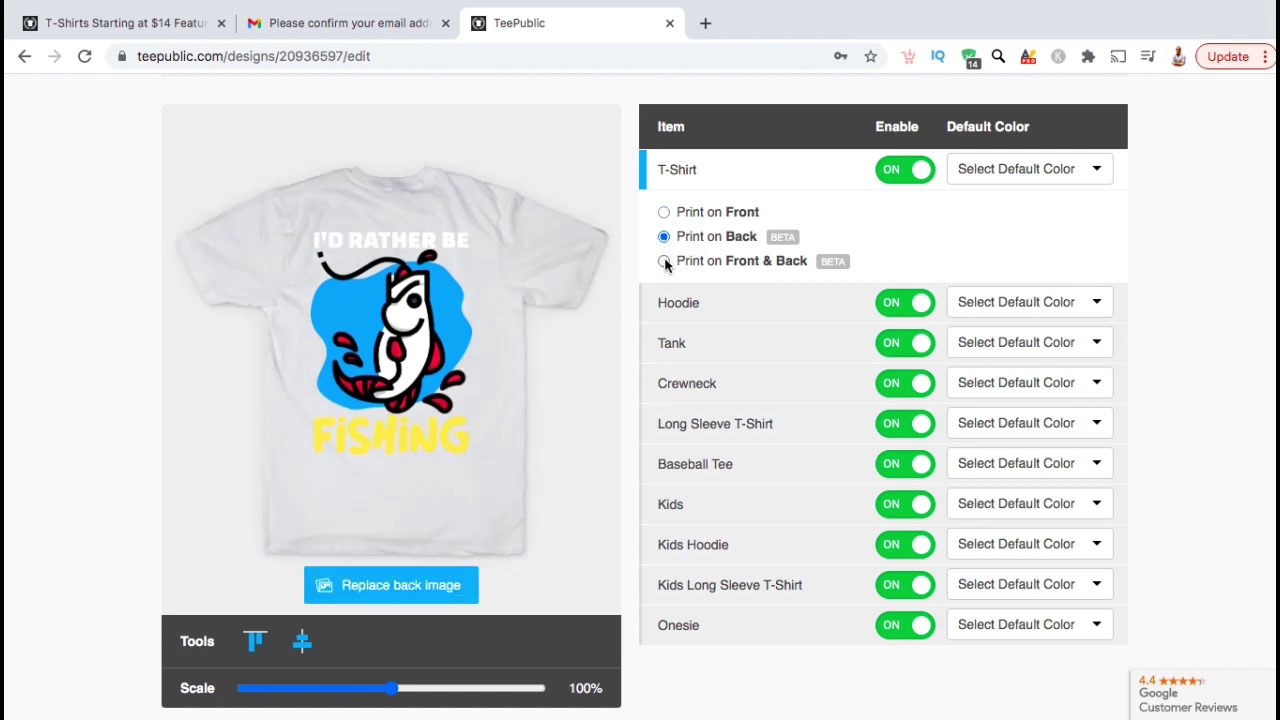
left_click(664, 260)
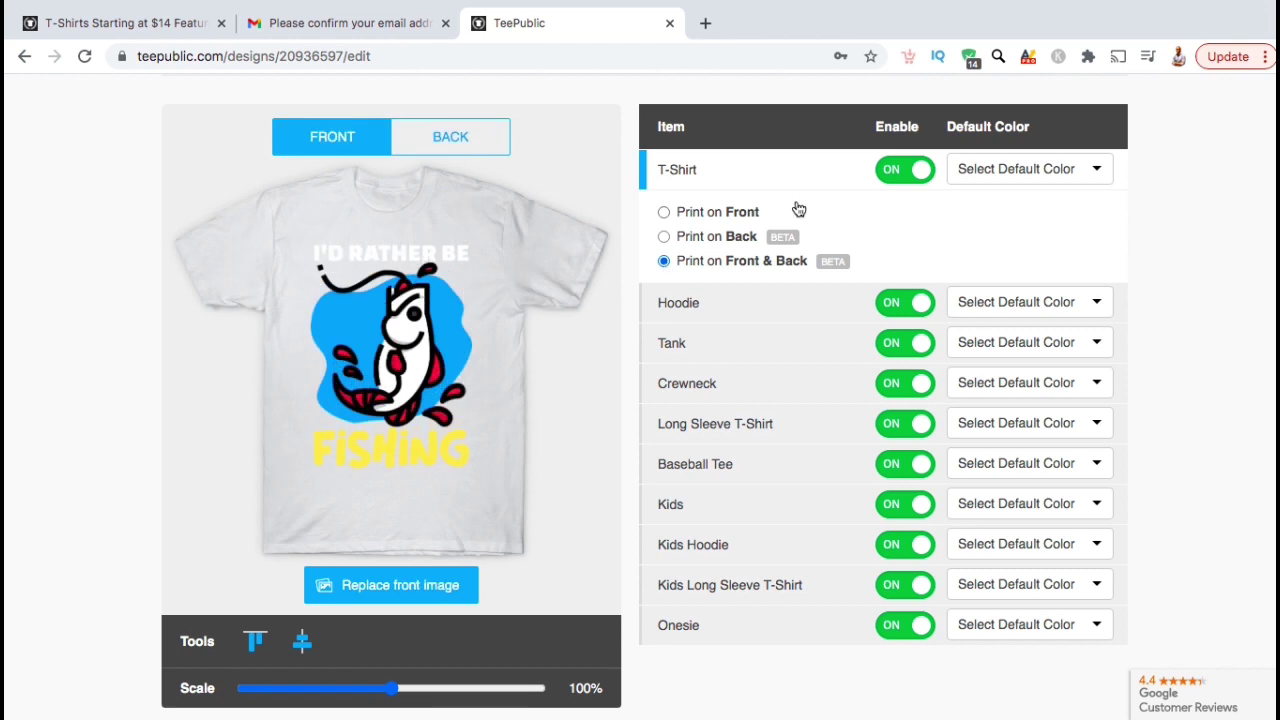
left_click(664, 213)
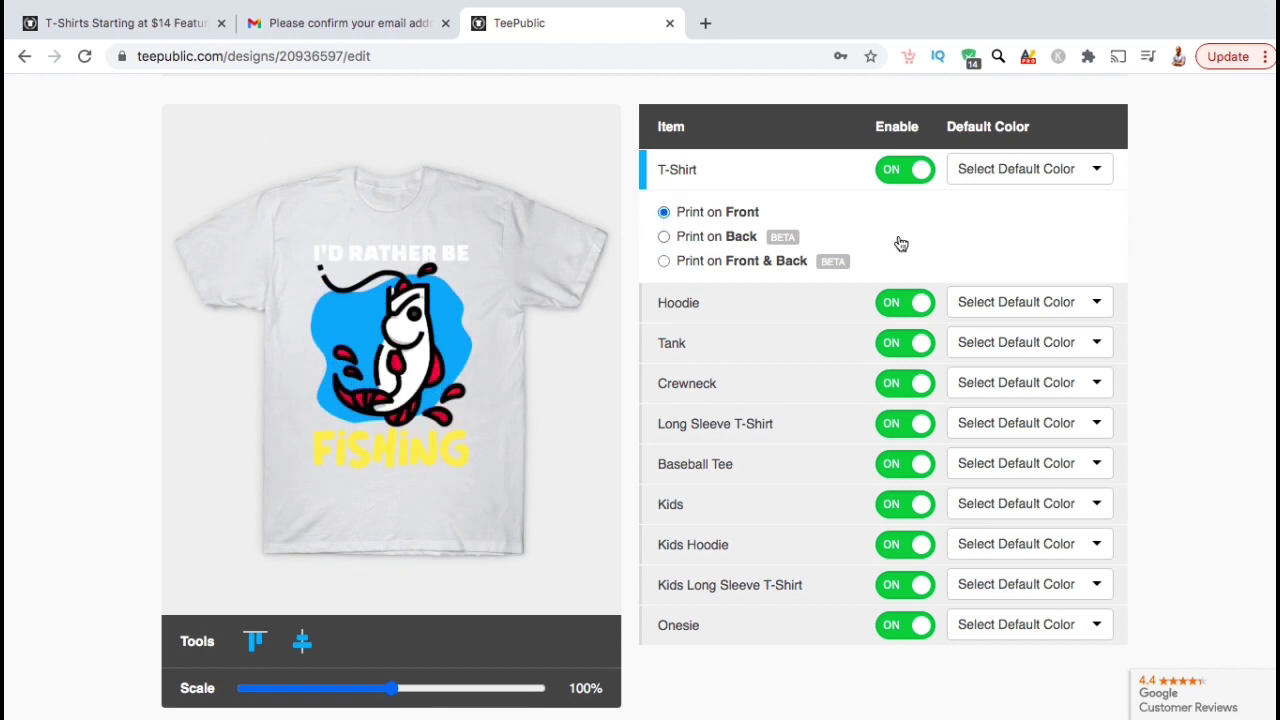
Step: Scale the design to 93%, centre it in the print area and nudge it into place
left_click(389, 688)
mouse_move(390, 688)
left_mouse_down()
mouse_move(369, 686)
mouse_move(381, 688)
left_mouse_up()
left_click(257, 643)
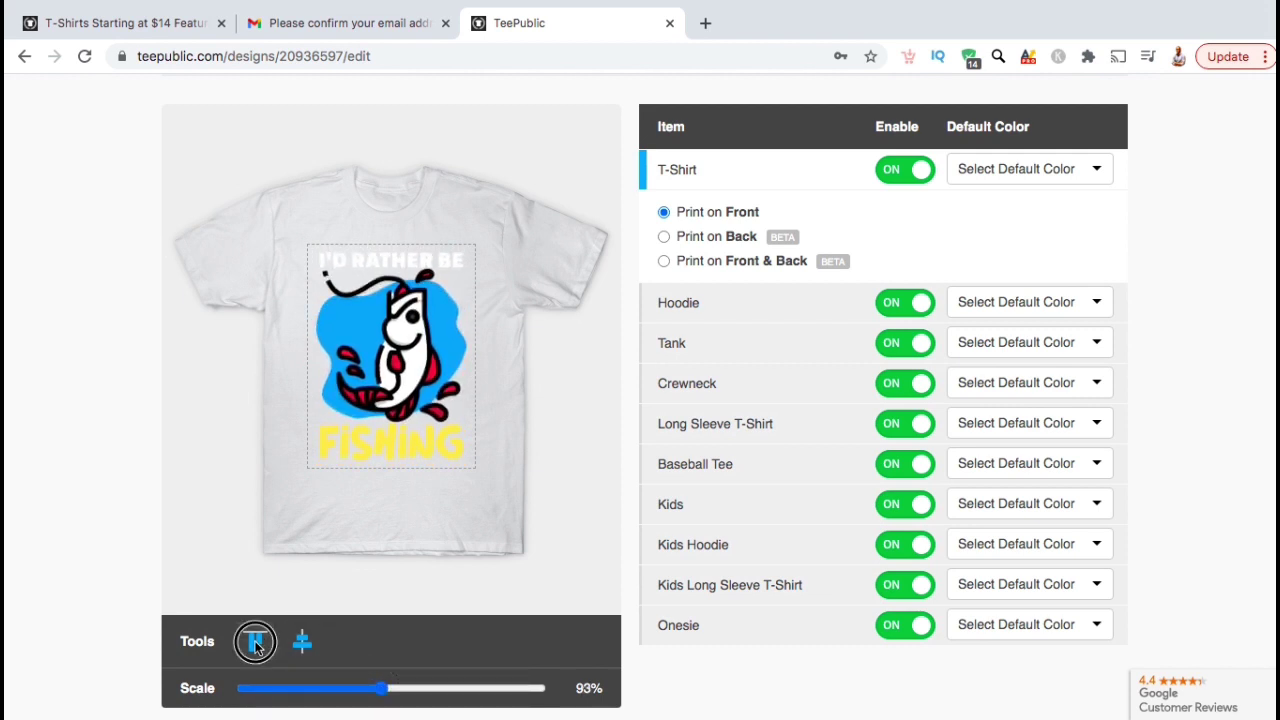
left_click(302, 640)
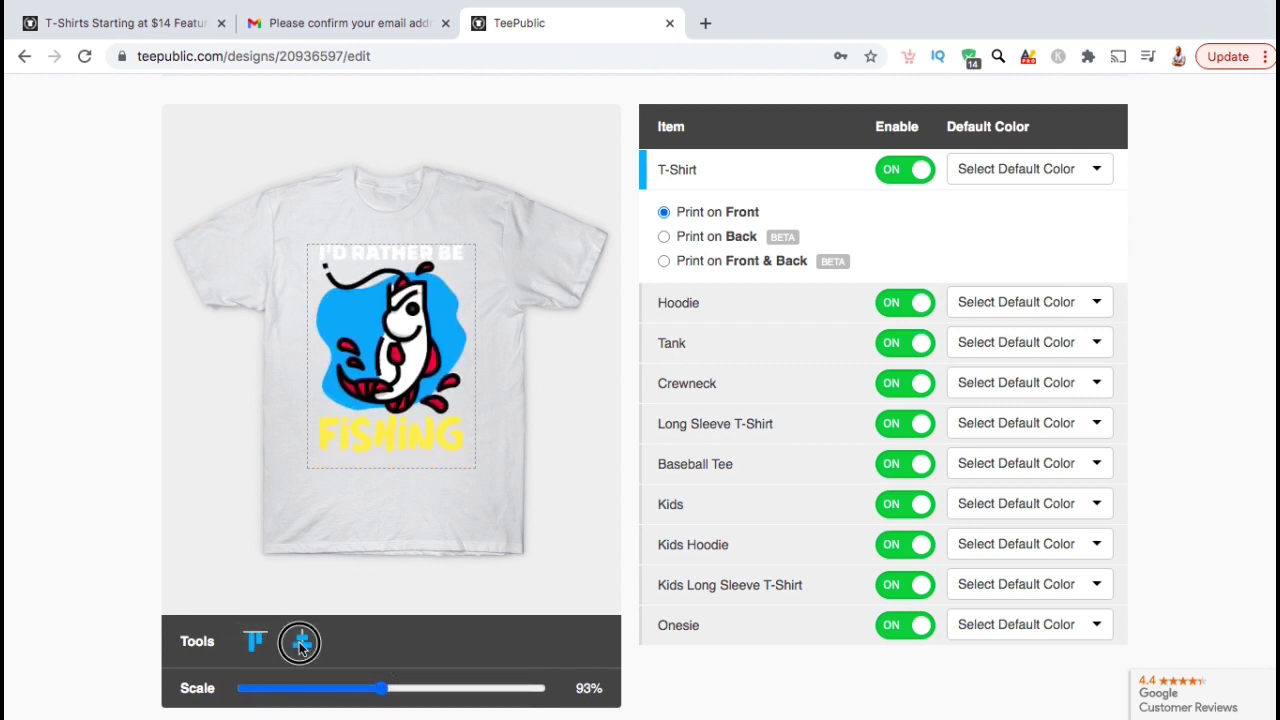
mouse_move(390, 348)
left_mouse_down()
mouse_move(388, 372)
mouse_move(388, 342)
left_mouse_up()
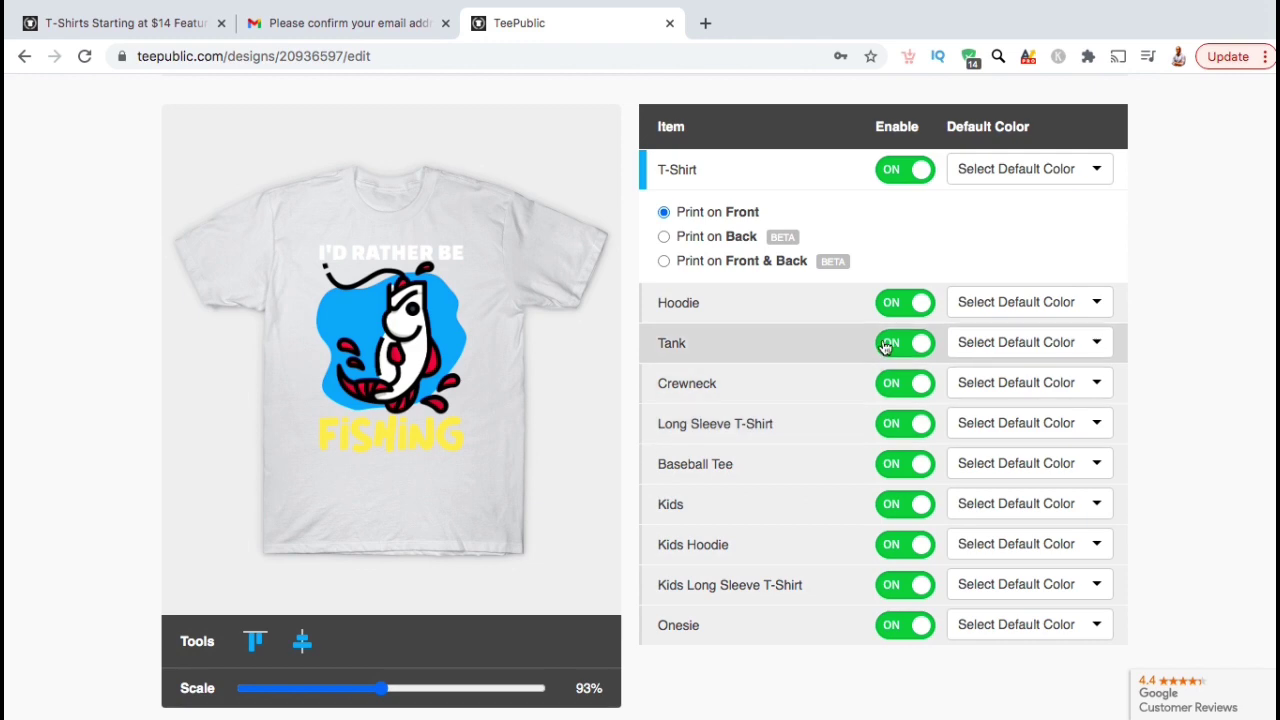
Step: Turn off the Crewneck product and make Red the T-shirt's default colour
left_click(906, 394)
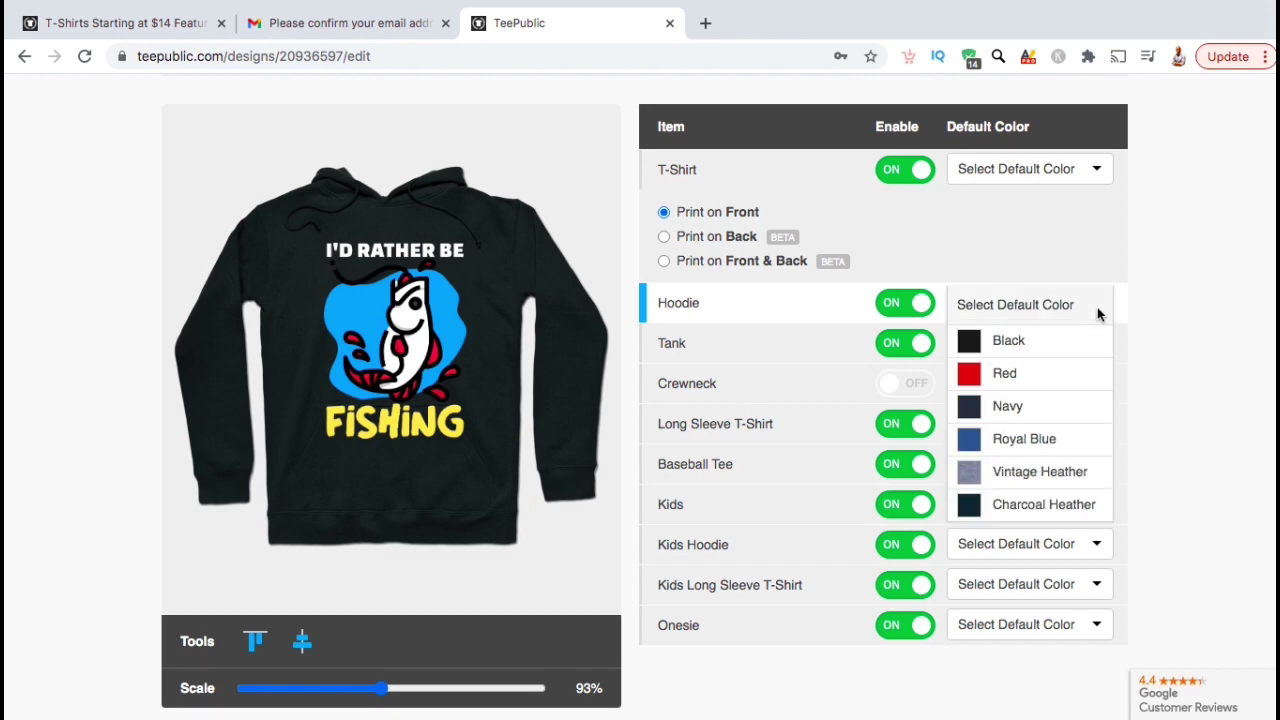
left_click(1074, 169)
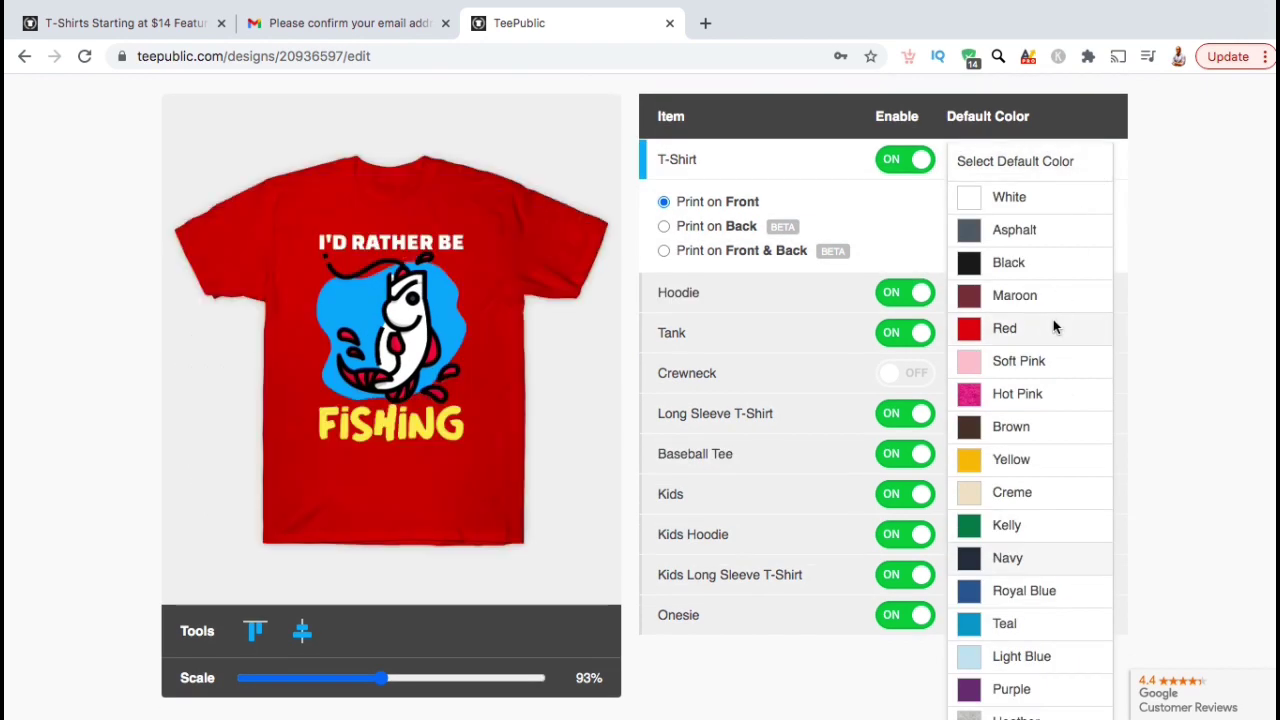
left_click(1053, 324)
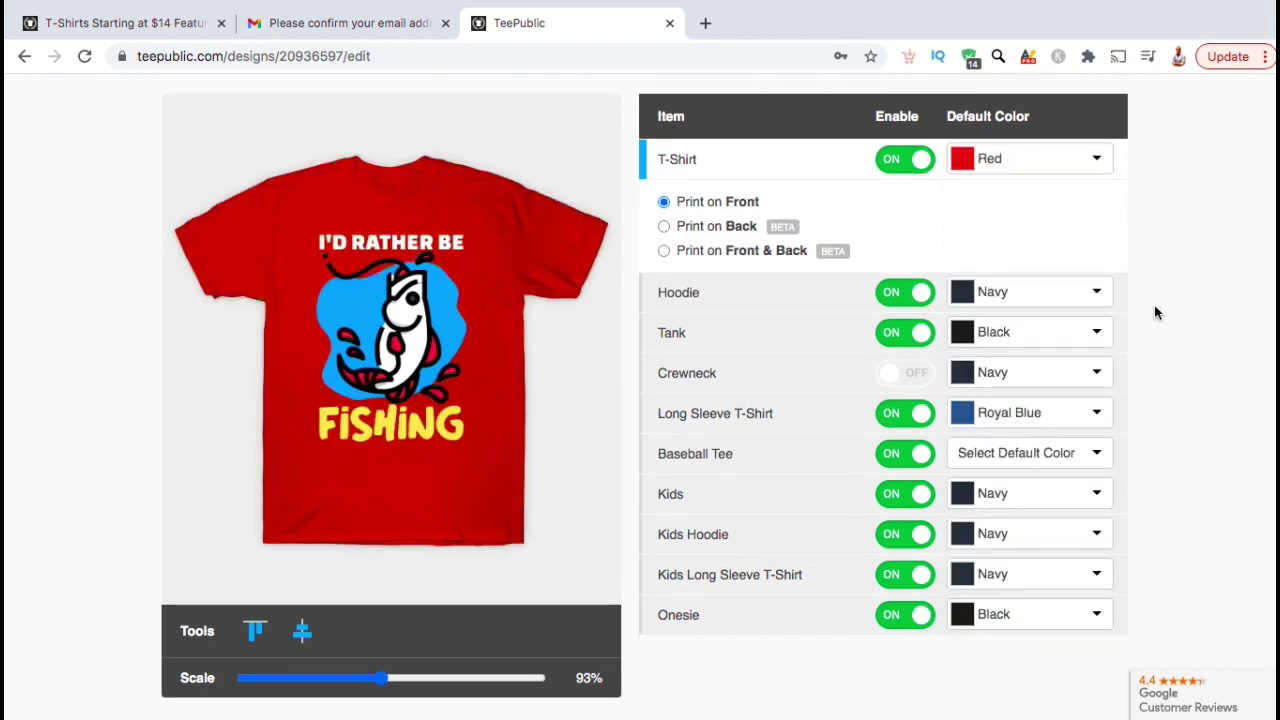
scroll(1154, 313, "down", 3)
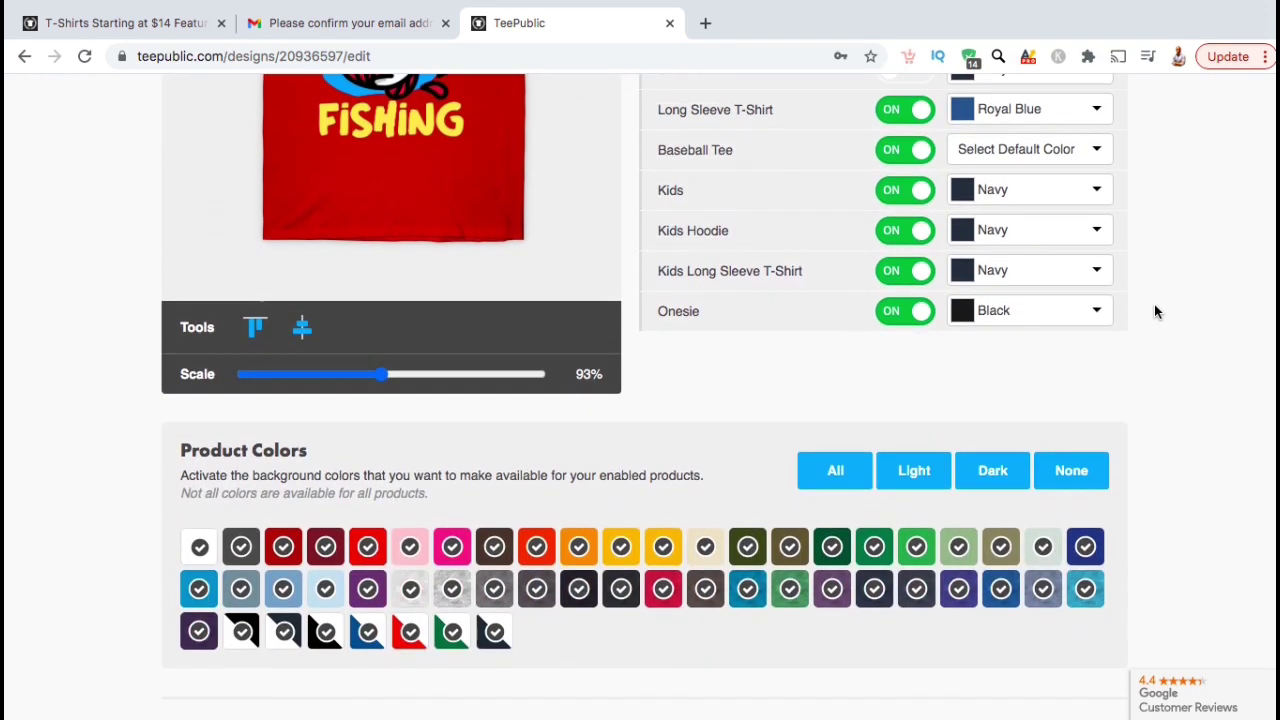
scroll(1154, 311, "down", 4)
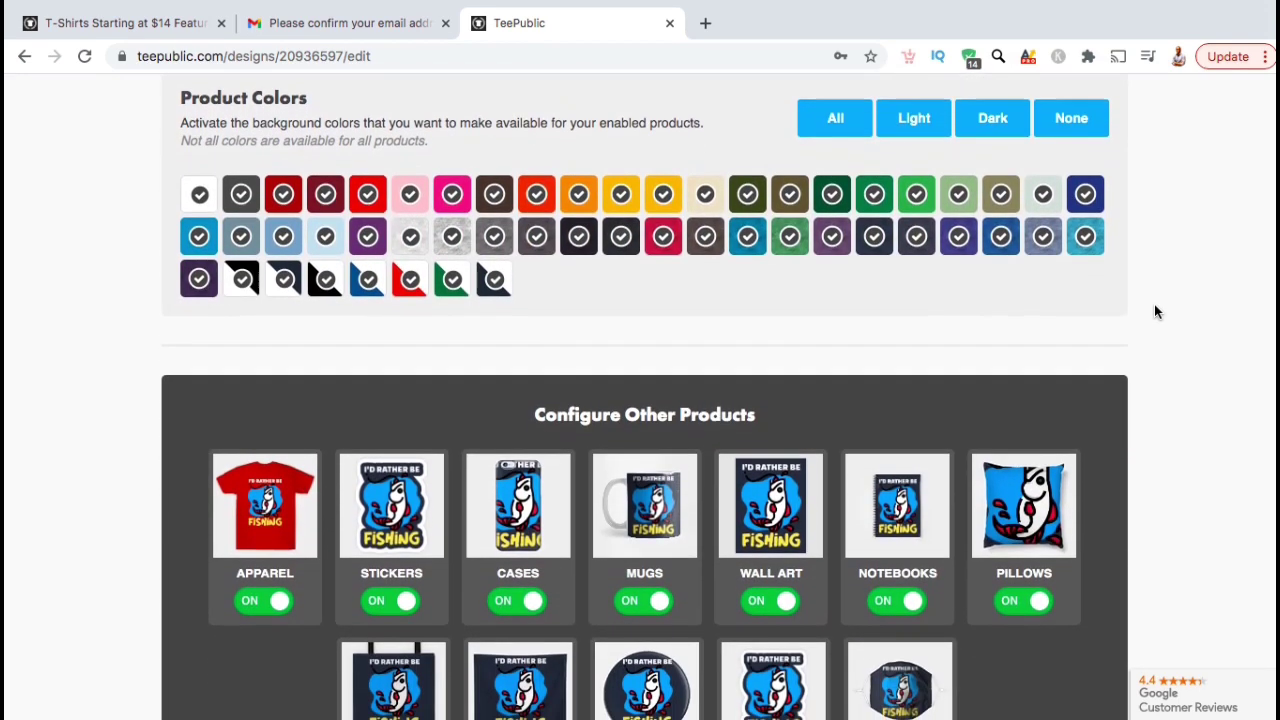
scroll(1154, 312, "up", 1)
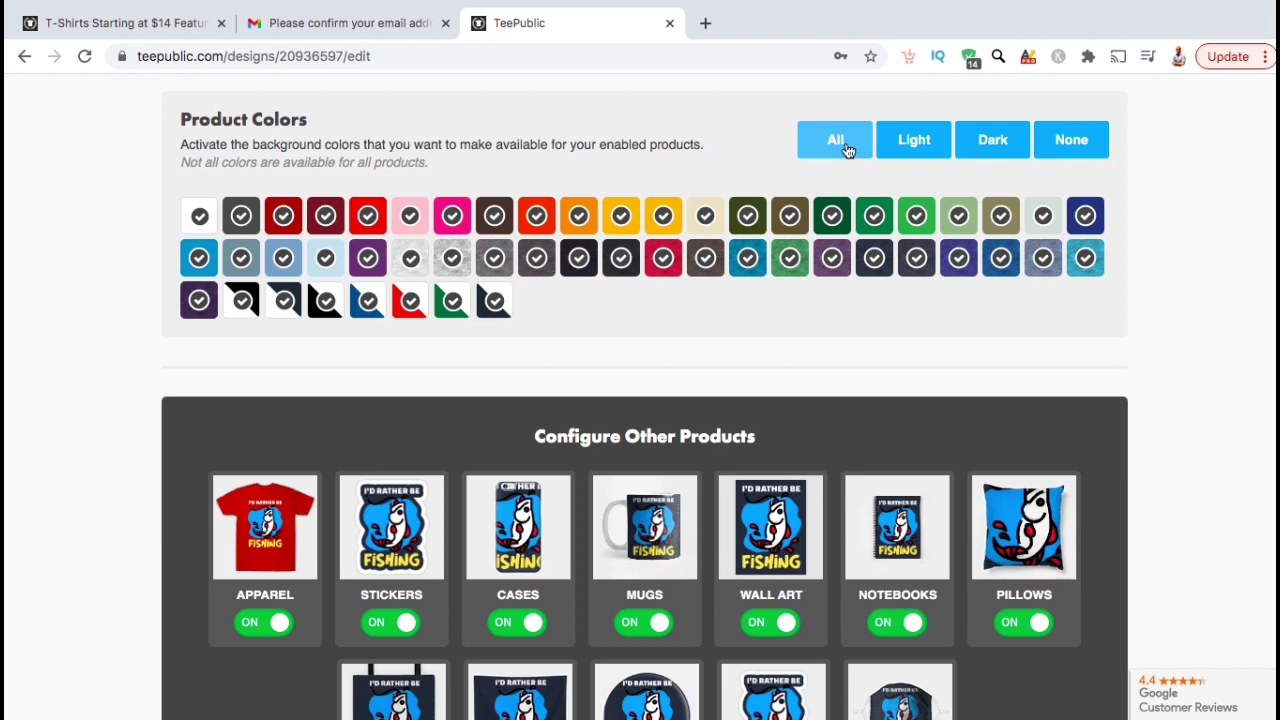
left_click(792, 217)
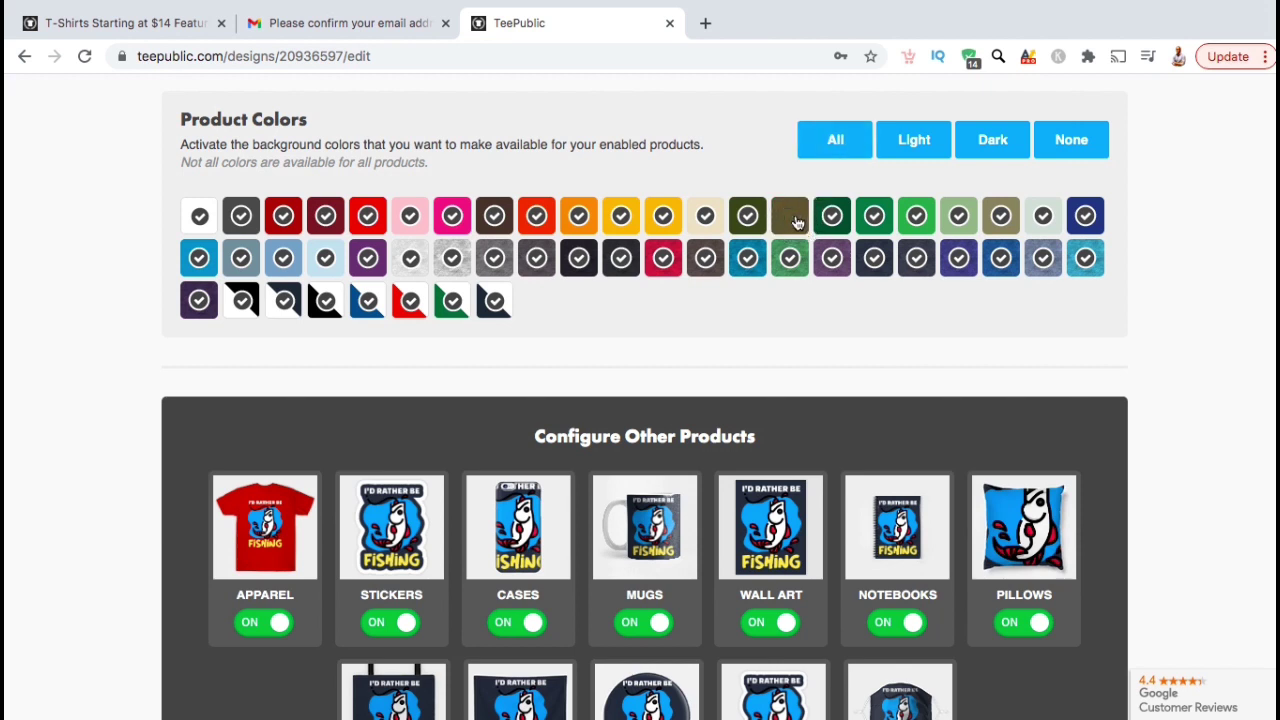
left_click(660, 222)
left_click(576, 223)
left_click(834, 150)
left_click(933, 152)
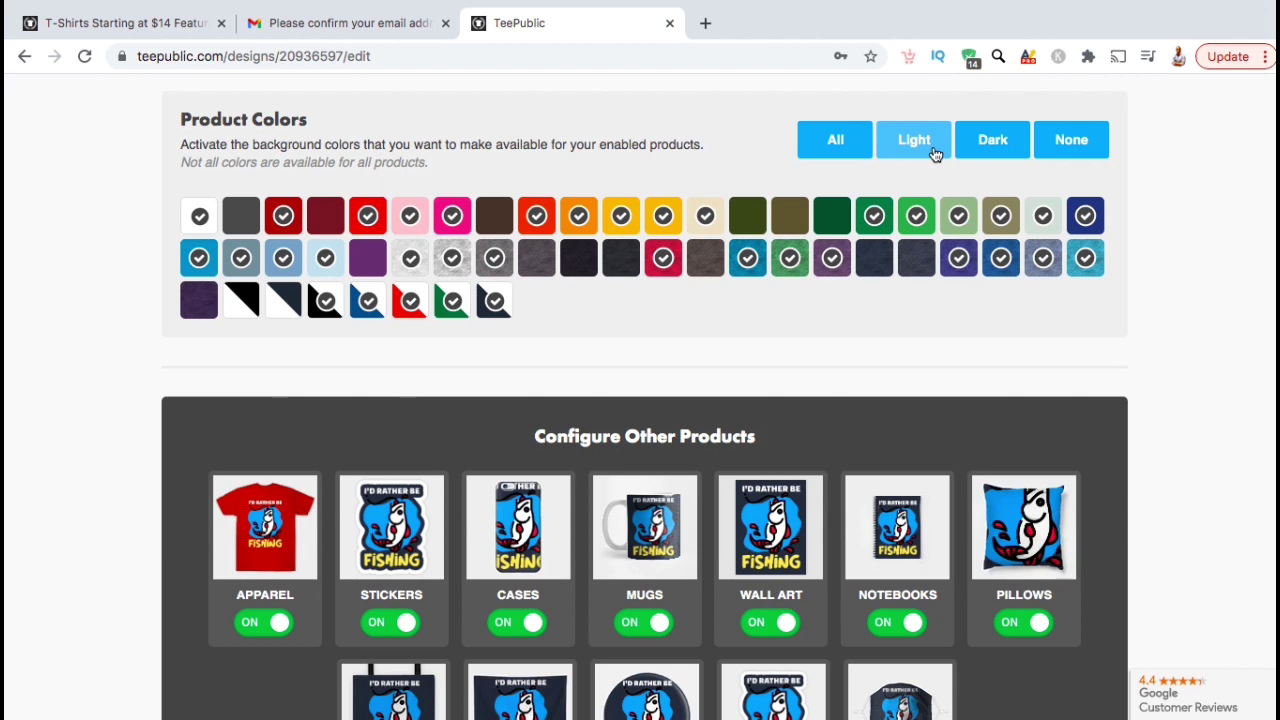
left_click(990, 150)
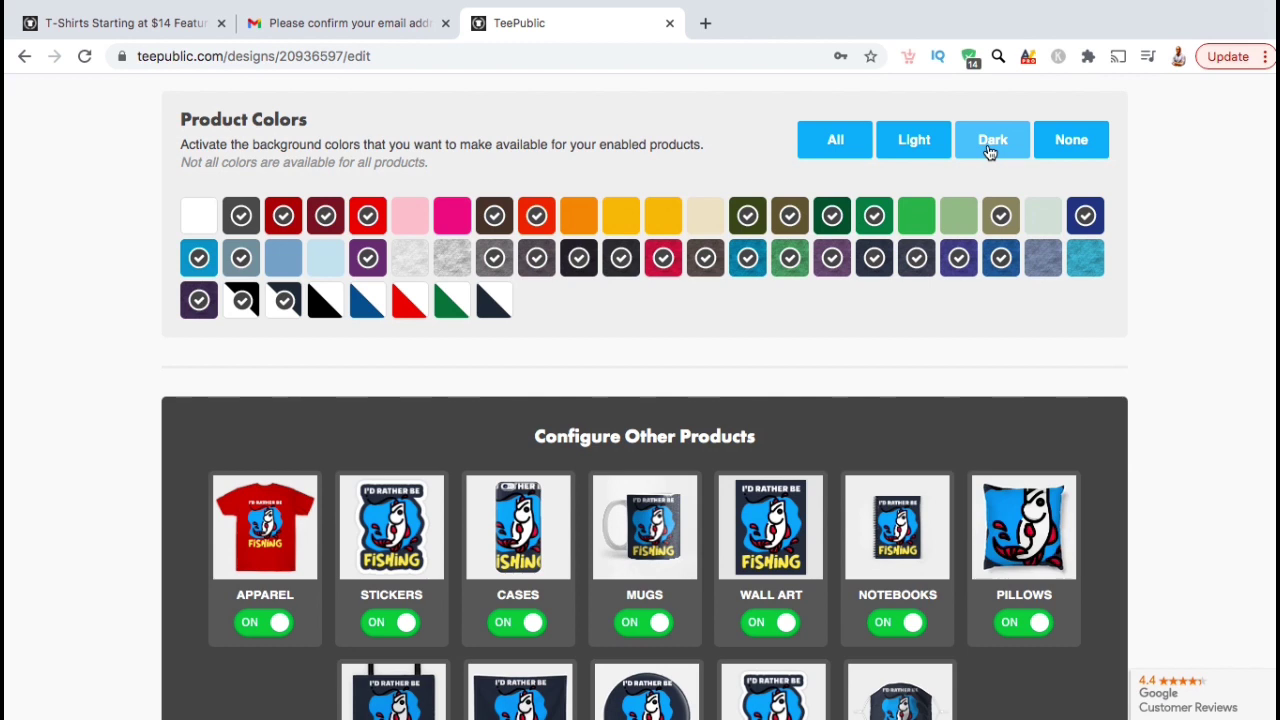
left_click(1050, 155)
left_click(1086, 216)
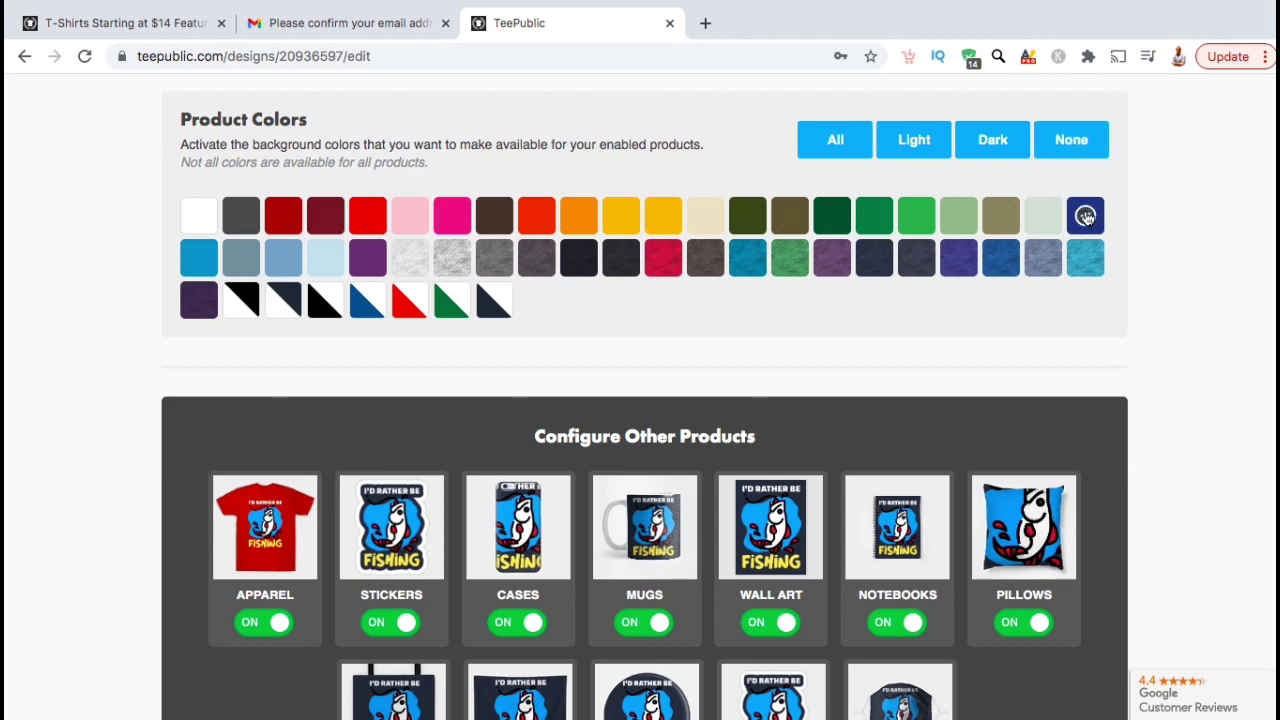
left_click(834, 220)
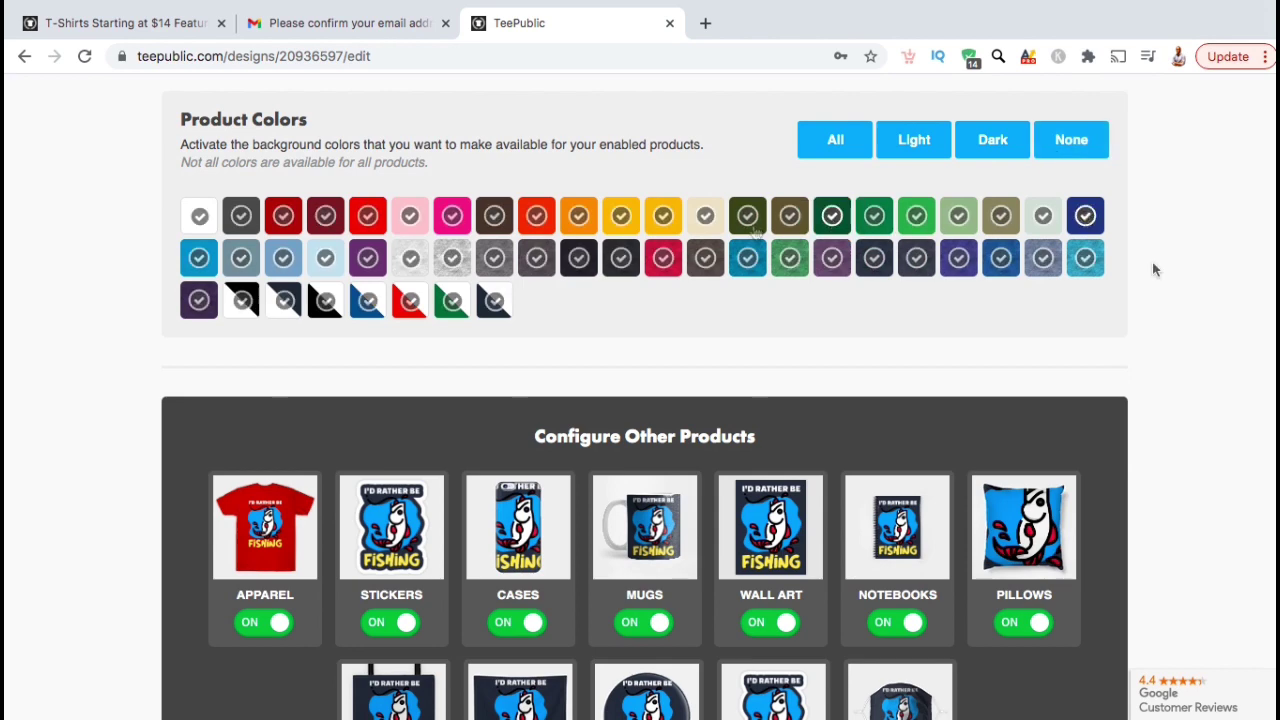
scroll(1153, 269, "down", 3)
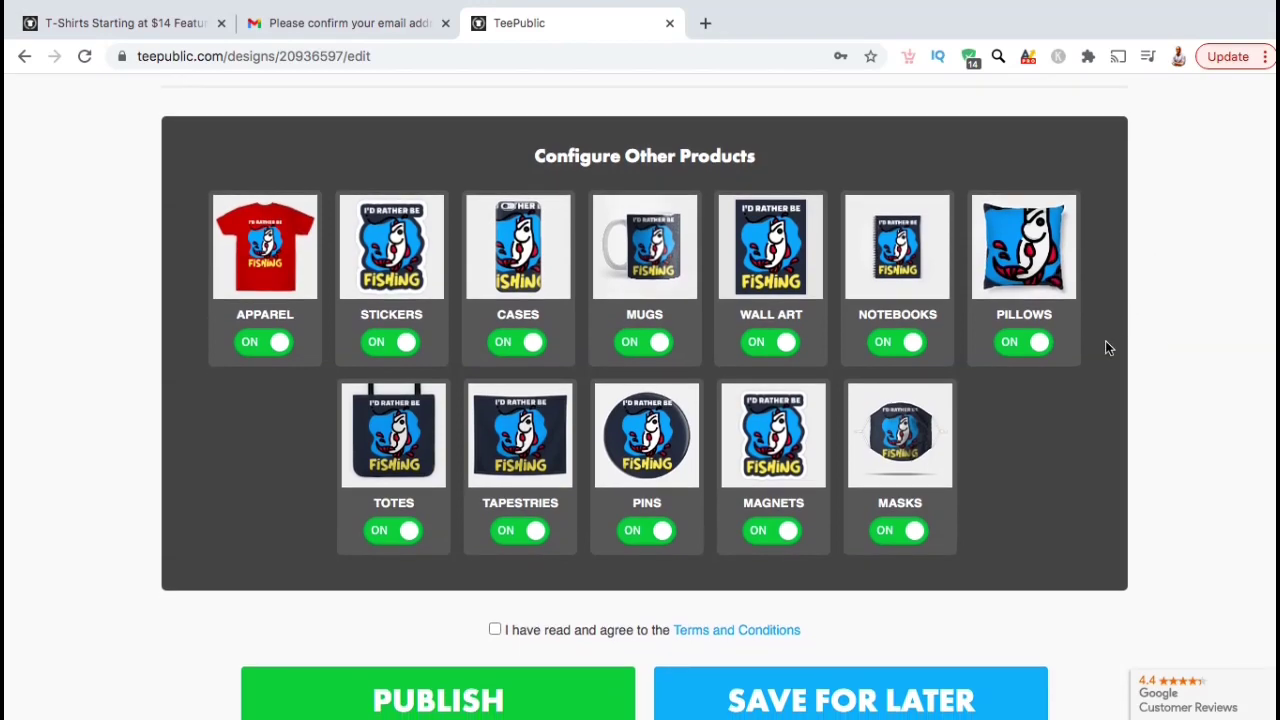
Step: Scale down the phone case artwork, accept the terms, and publish the Fishing Fisherman design
left_click(518, 250)
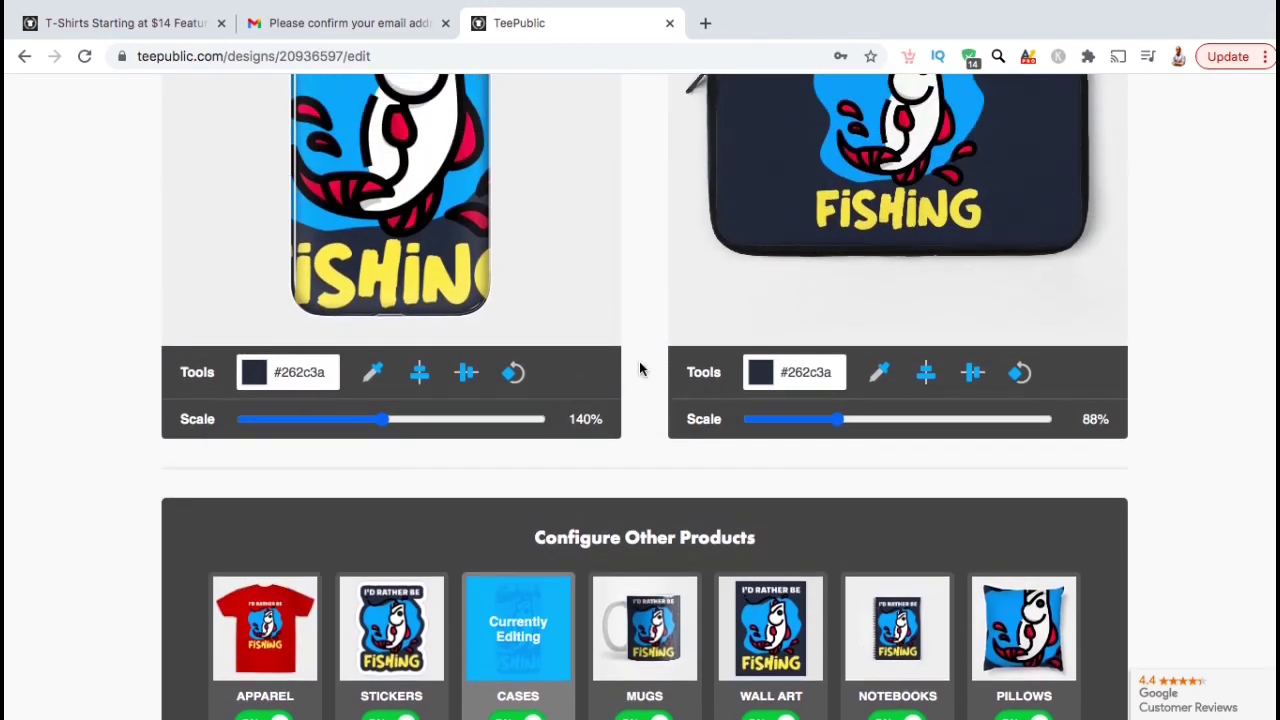
left_click_drag(383, 676, 343, 676)
scroll(913, 348, "down", 6)
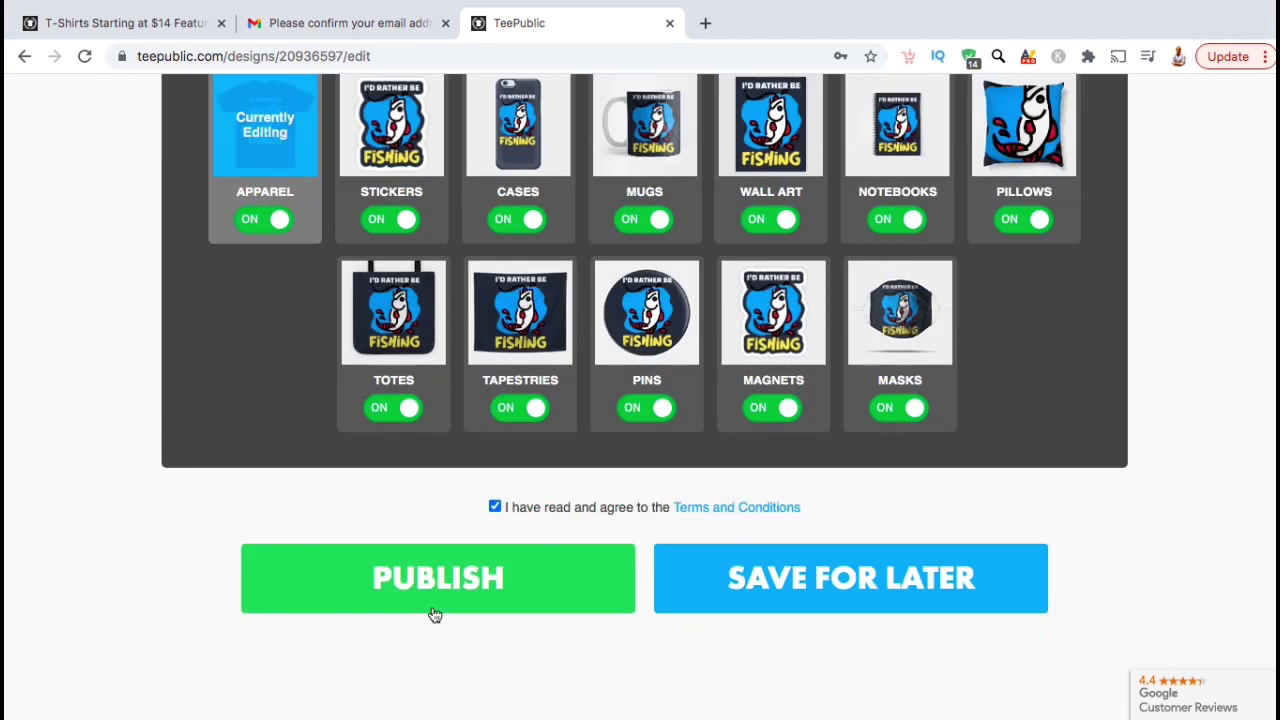
left_click(435, 607)
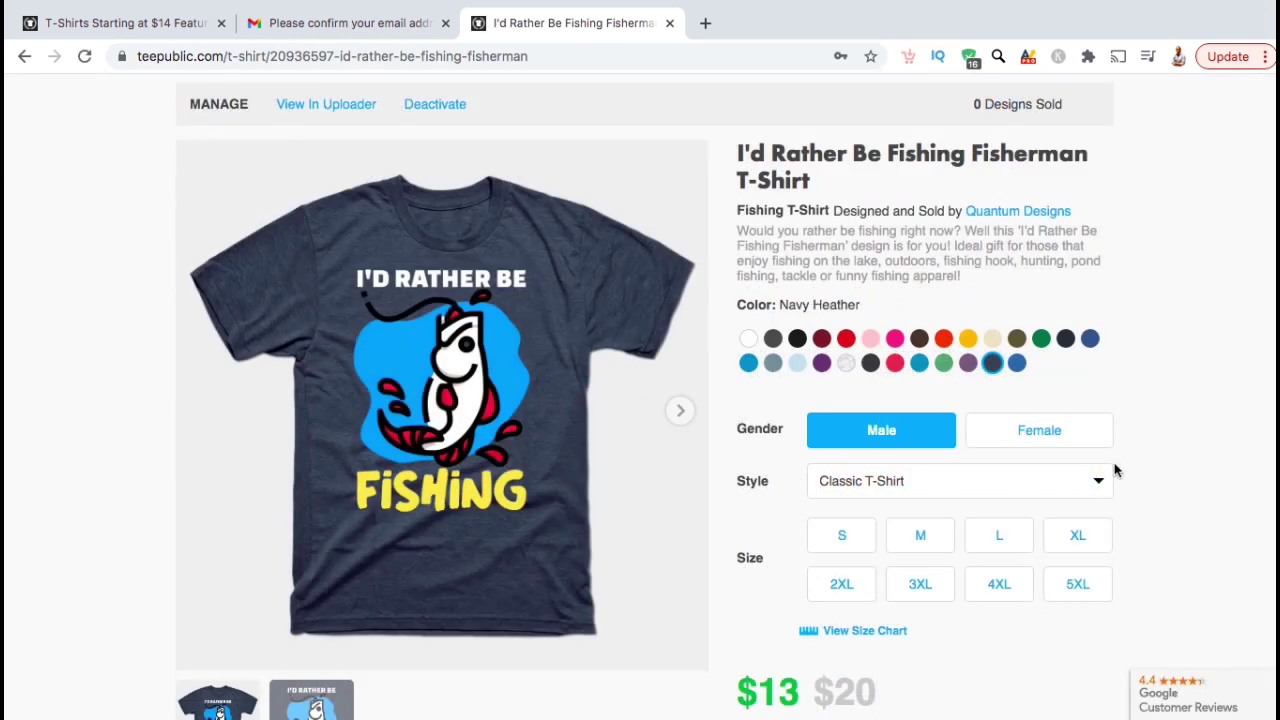
left_click(1099, 484)
left_click(1104, 483)
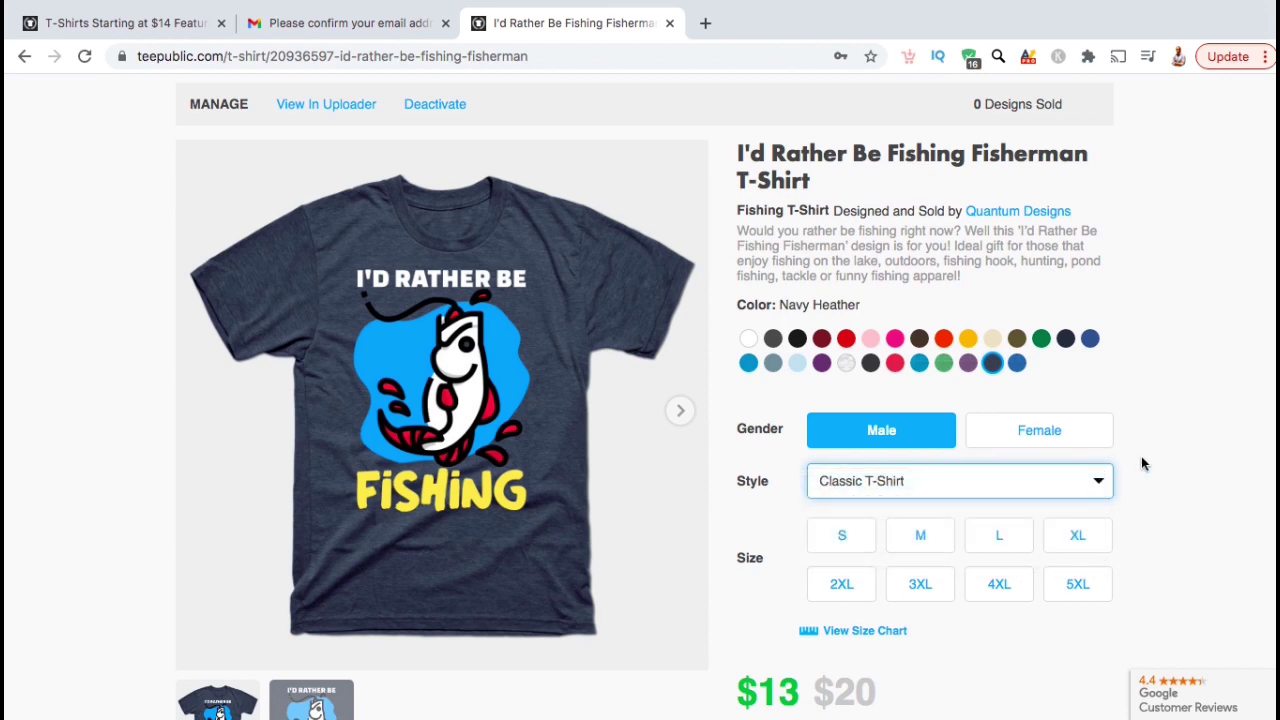
scroll(1142, 463, "down", 3)
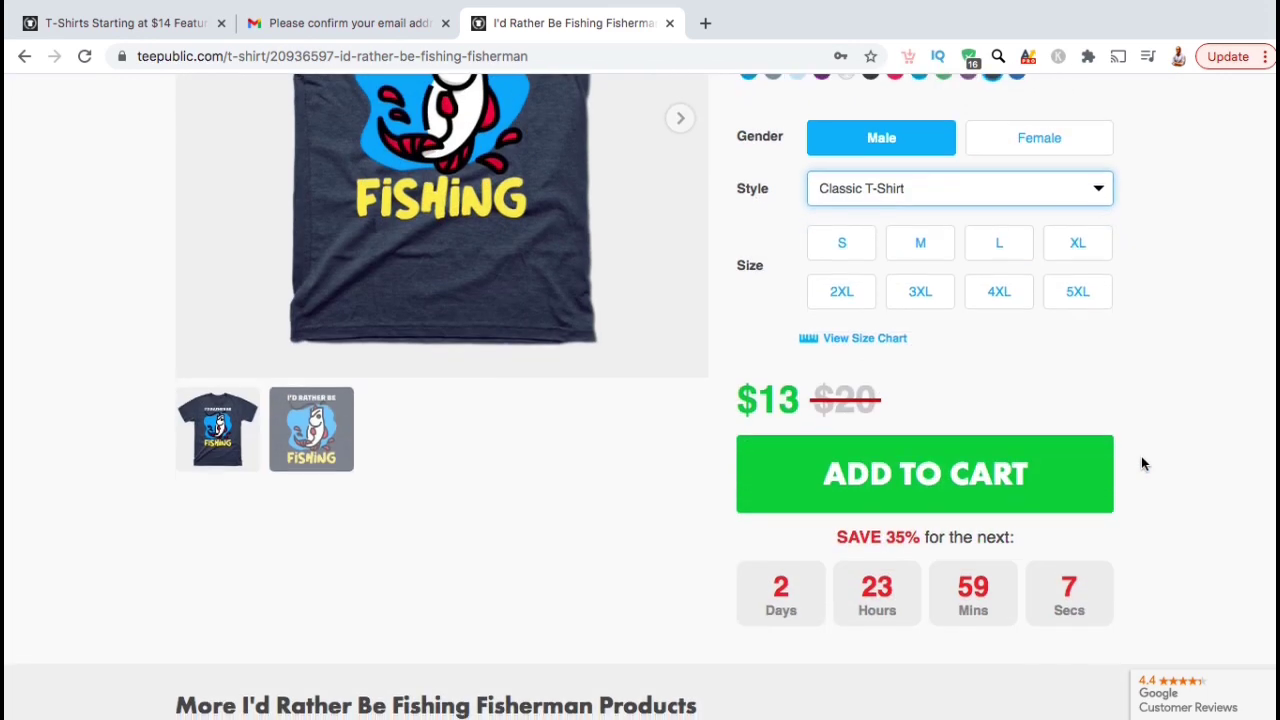
scroll(1143, 463, "down", 5)
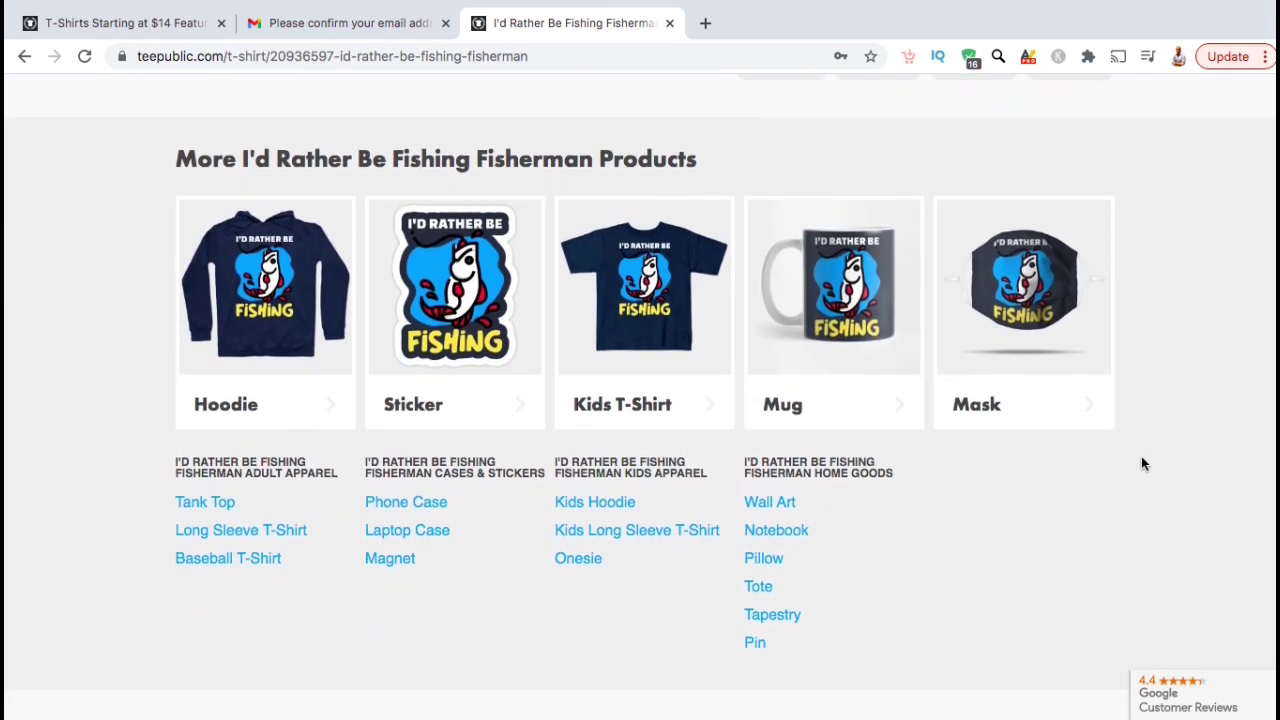